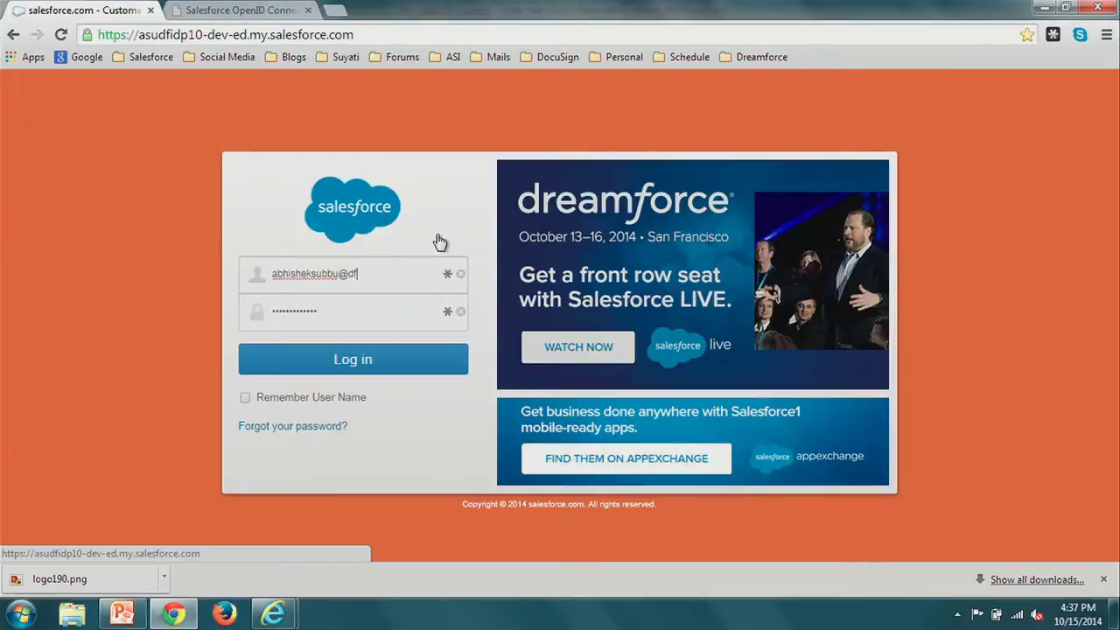
Sign in to Salesforce with the org's username and password.
type("o")
key("Tab")
type("*********")
key("Return")
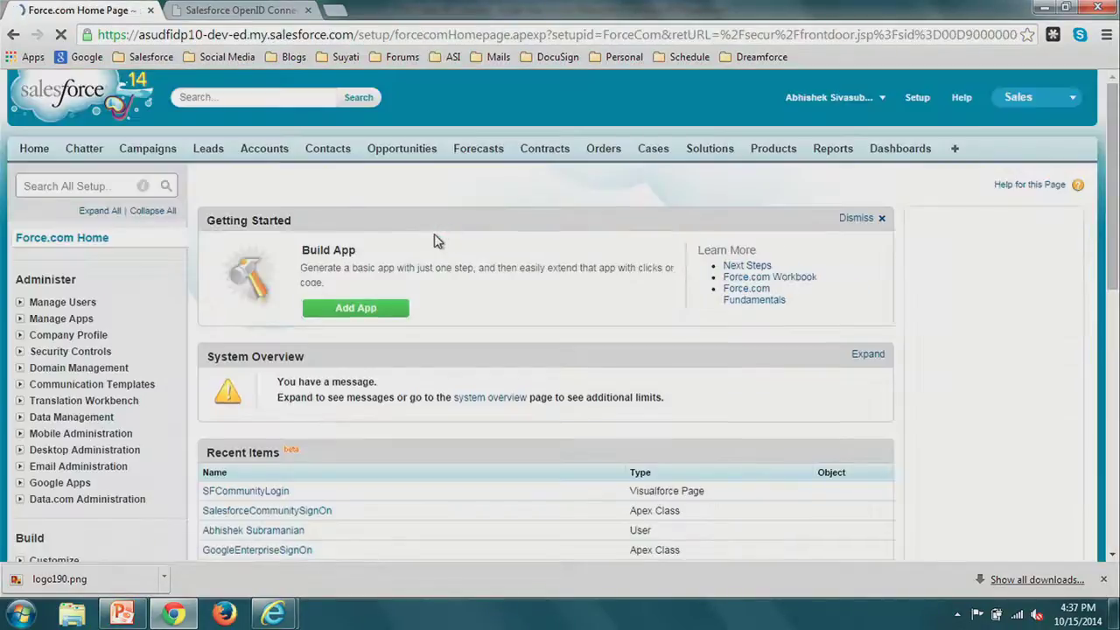
Find the My Domain page and select the domain asudfidp10-dev-ed.my.salesforce.com.
left_click(75, 187)
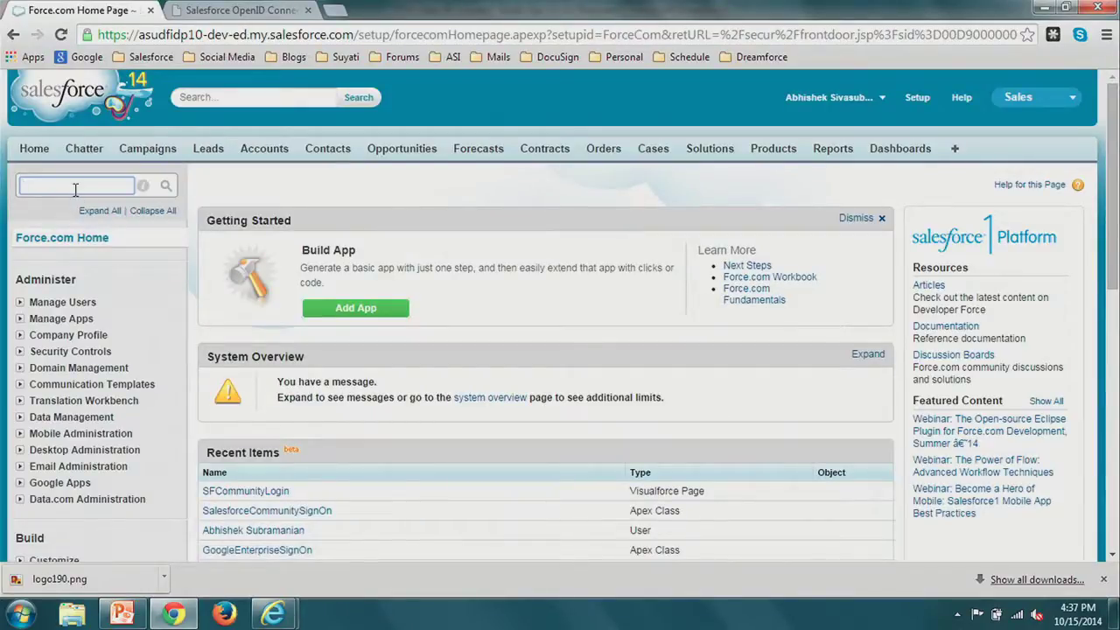
type("My Dom")
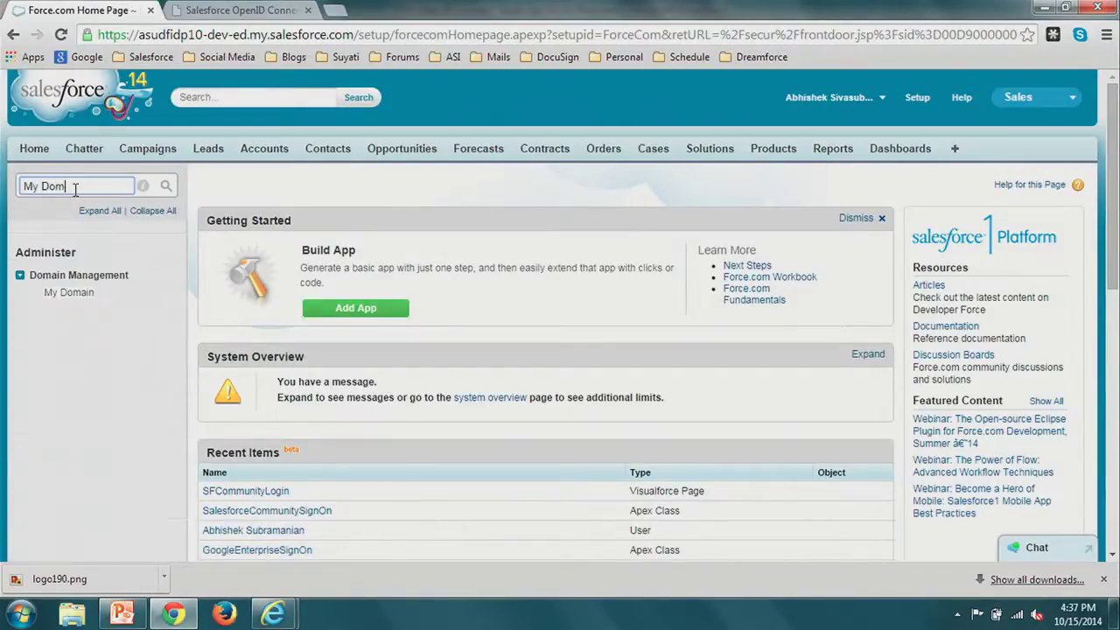
left_click(68, 296)
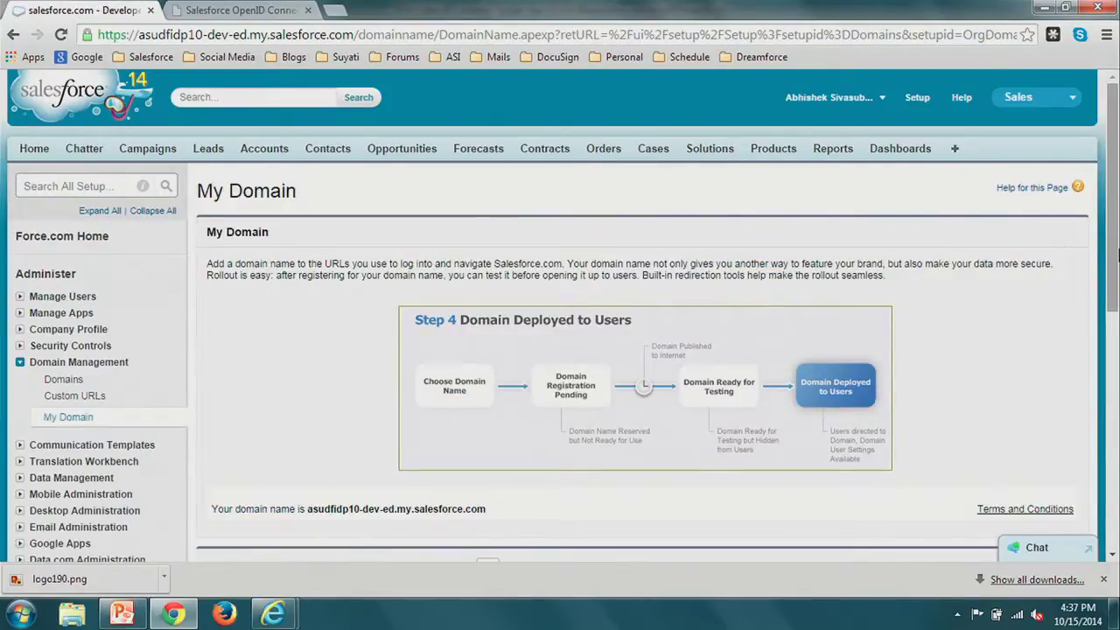
scroll(1117, 255, "down", 2)
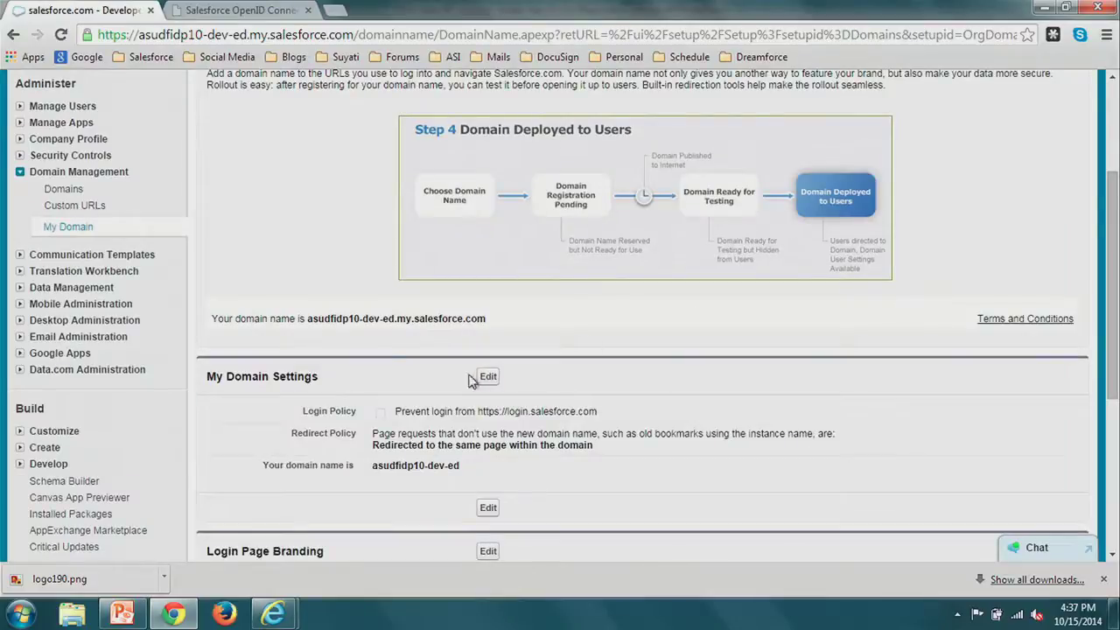
left_click_drag(306, 319, 492, 326)
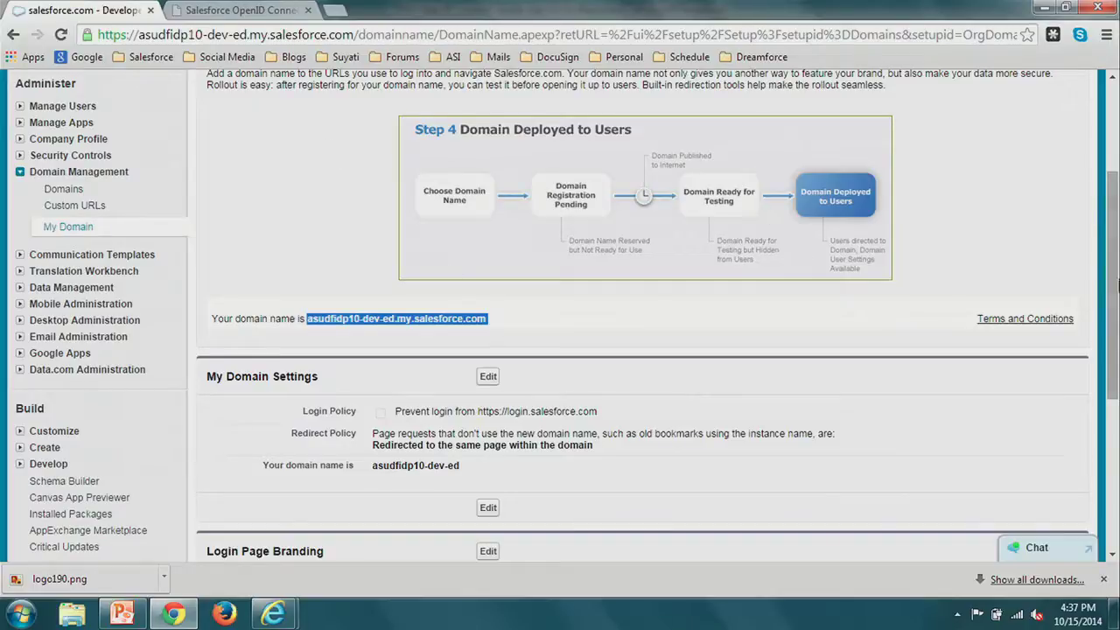
scroll(329, 146, "up", 3)
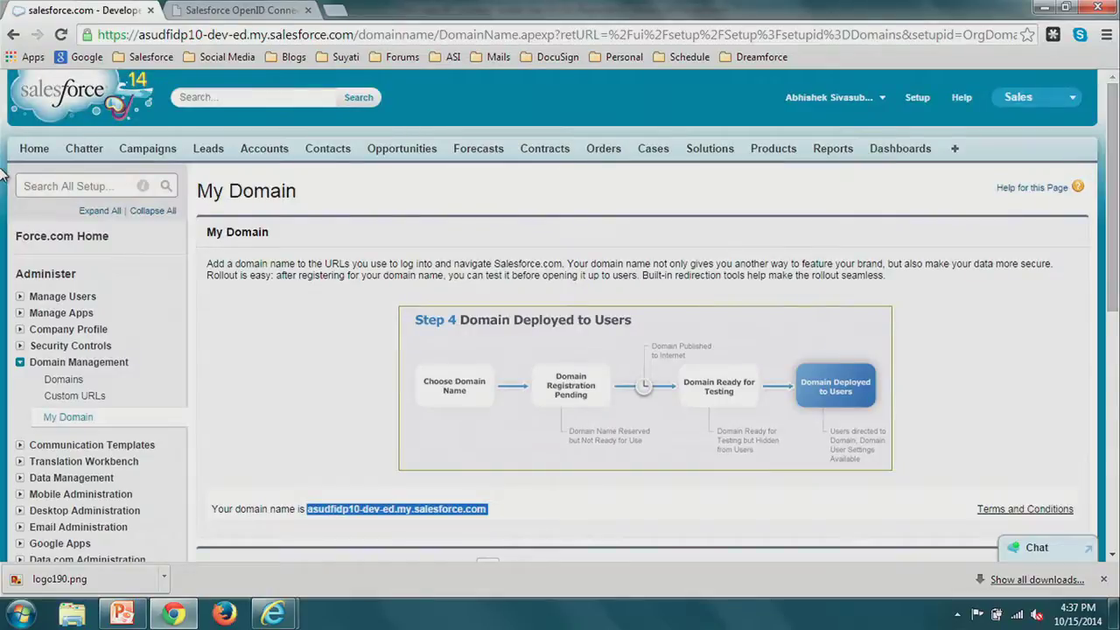
Open the Auth. Providers page through a Quick Find search for 'Auth'.
left_click(41, 186)
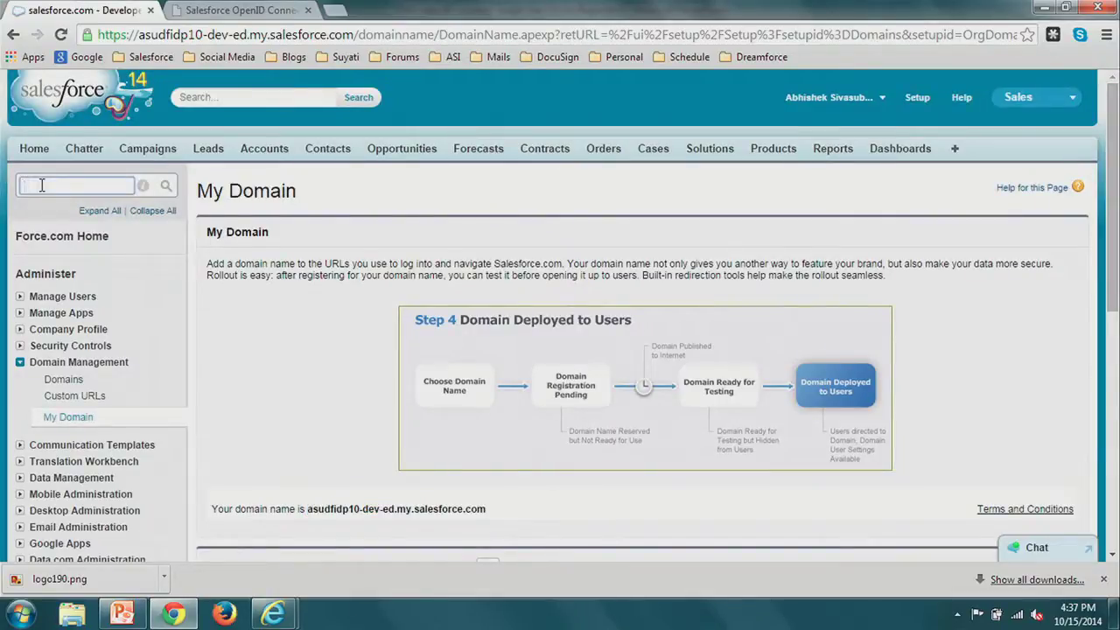
type("Auth")
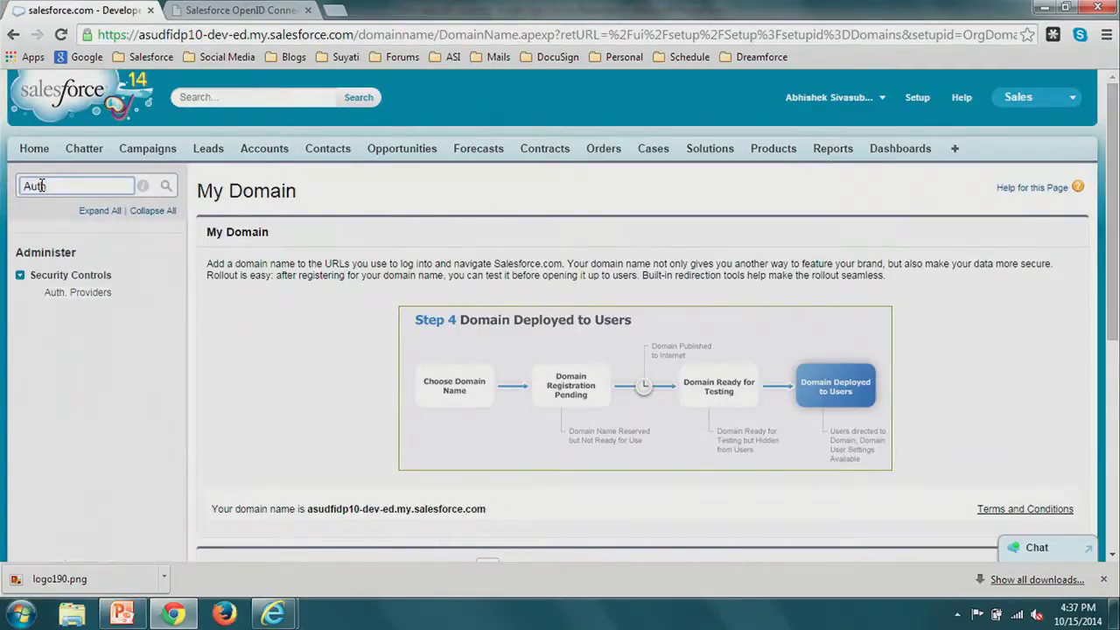
left_click(88, 293)
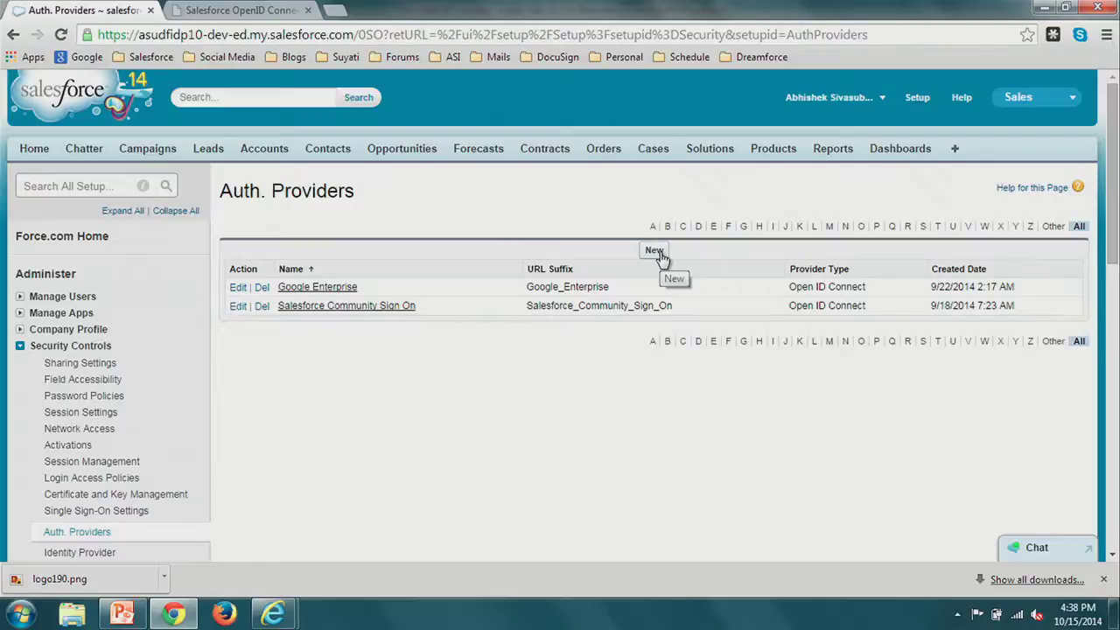
Start a new Open ID Connect auth provider, then cancel back to the providers list.
left_click(654, 251)
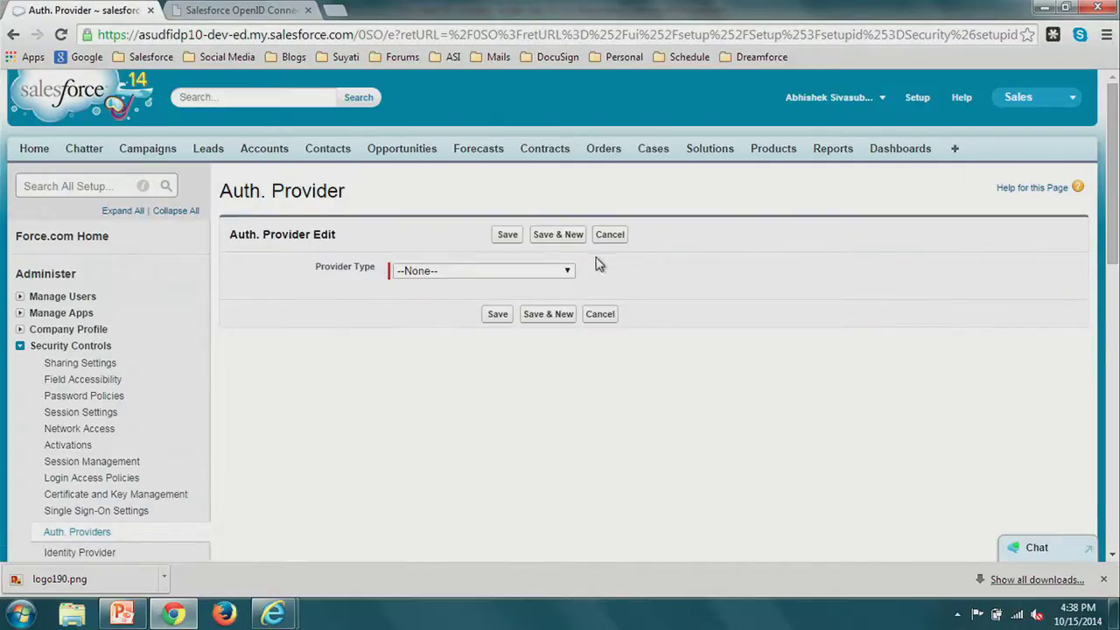
left_click(536, 279)
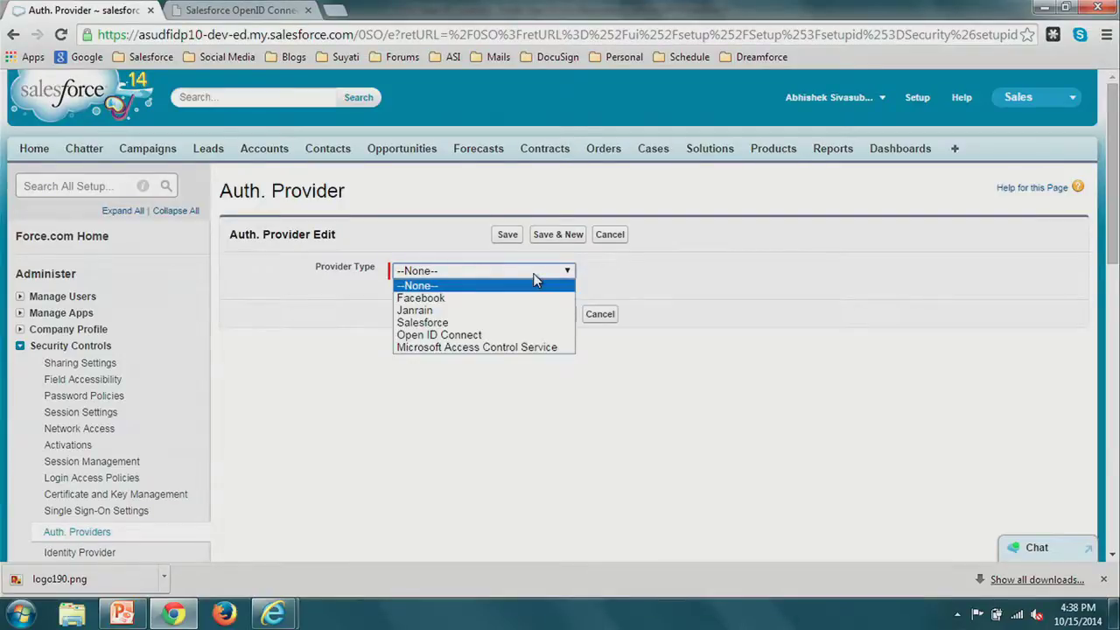
left_click(504, 338)
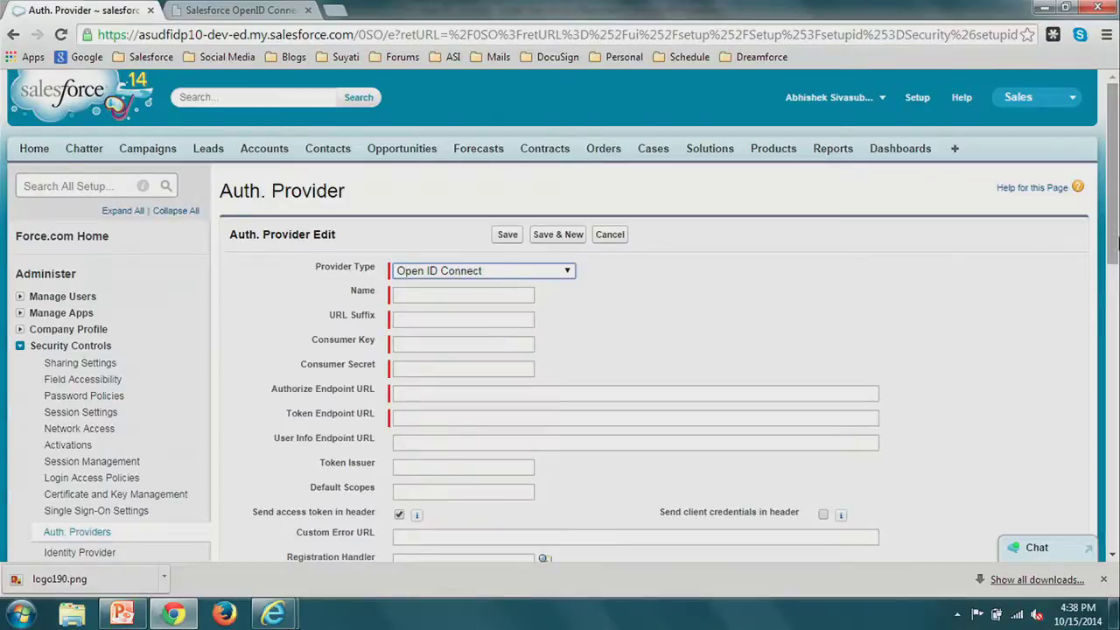
left_click_drag(1116, 232, 1117, 296)
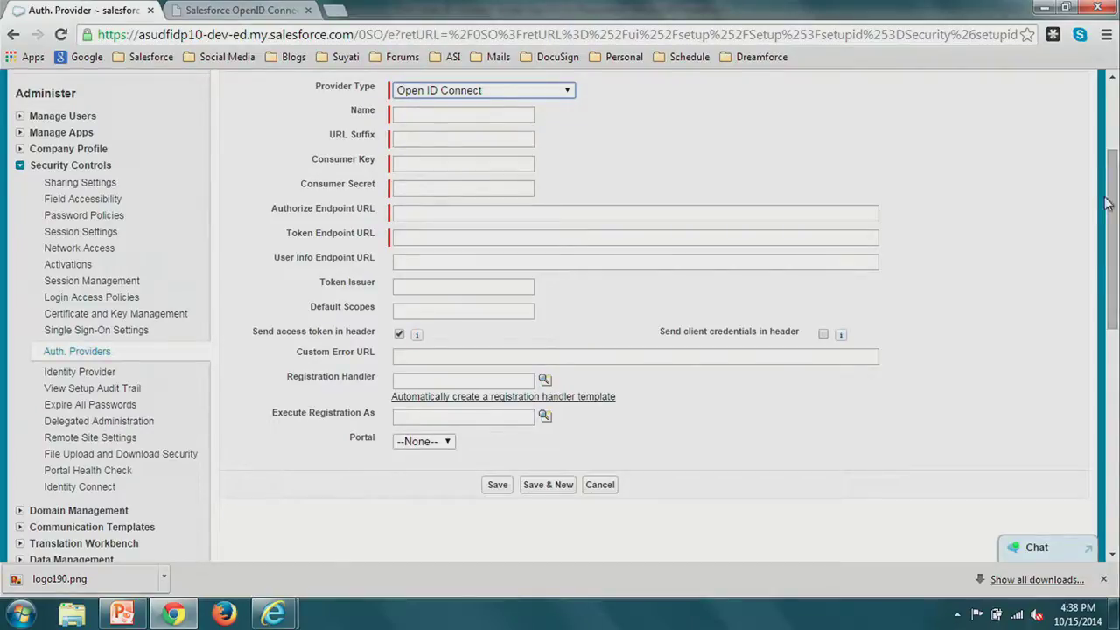
left_click(603, 493)
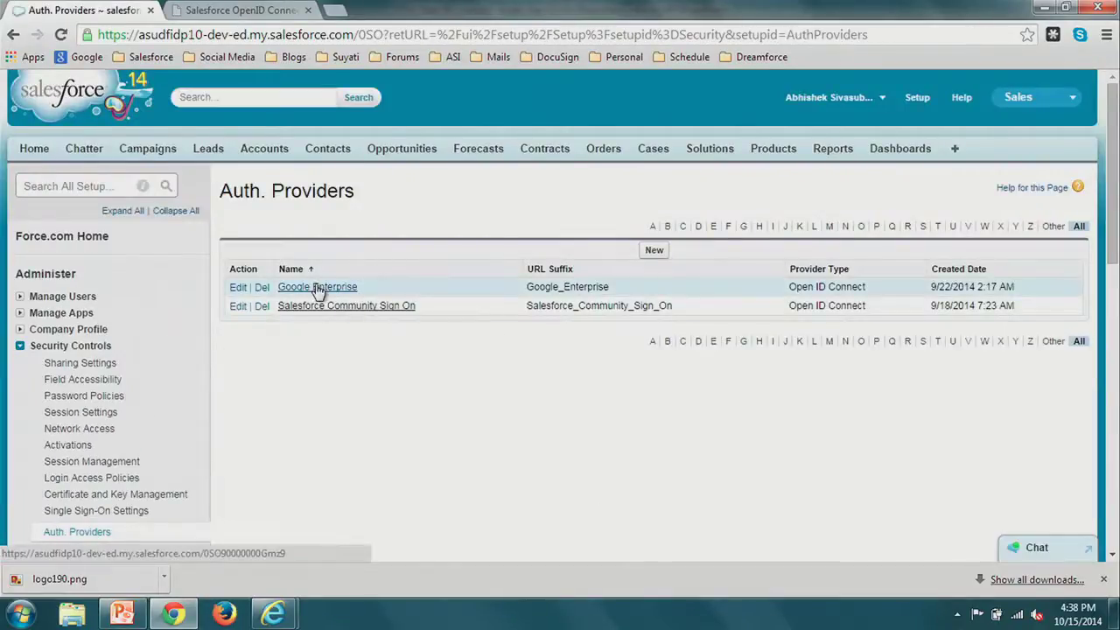
Open the Google_Enterprise provider and scroll down to its Client Configuration URLs.
left_click(317, 287)
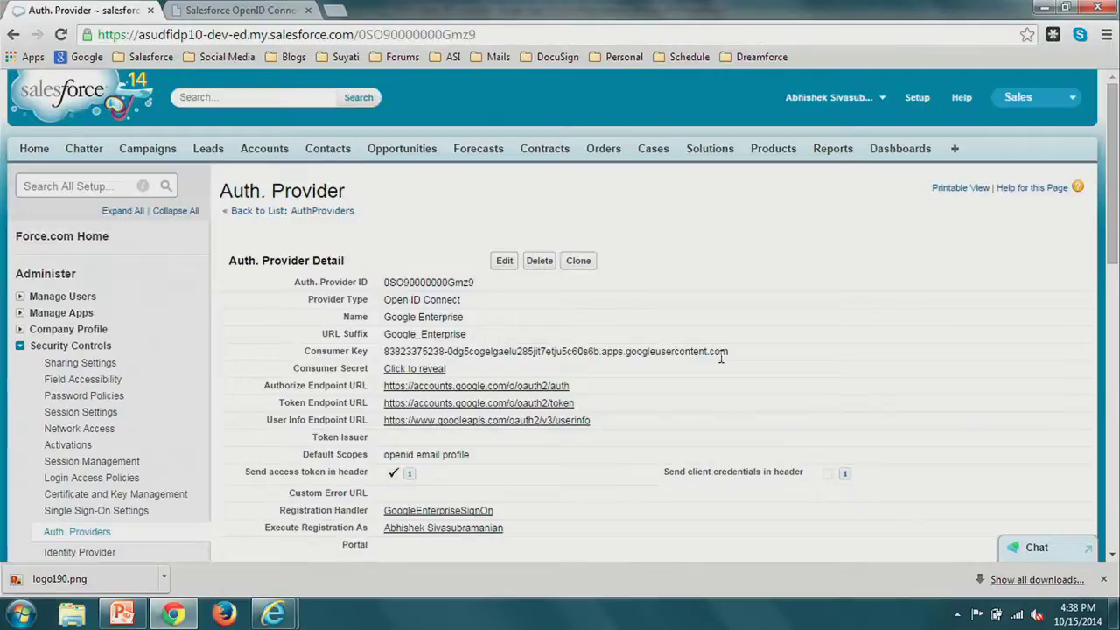
left_click_drag(1117, 233, 1116, 282)
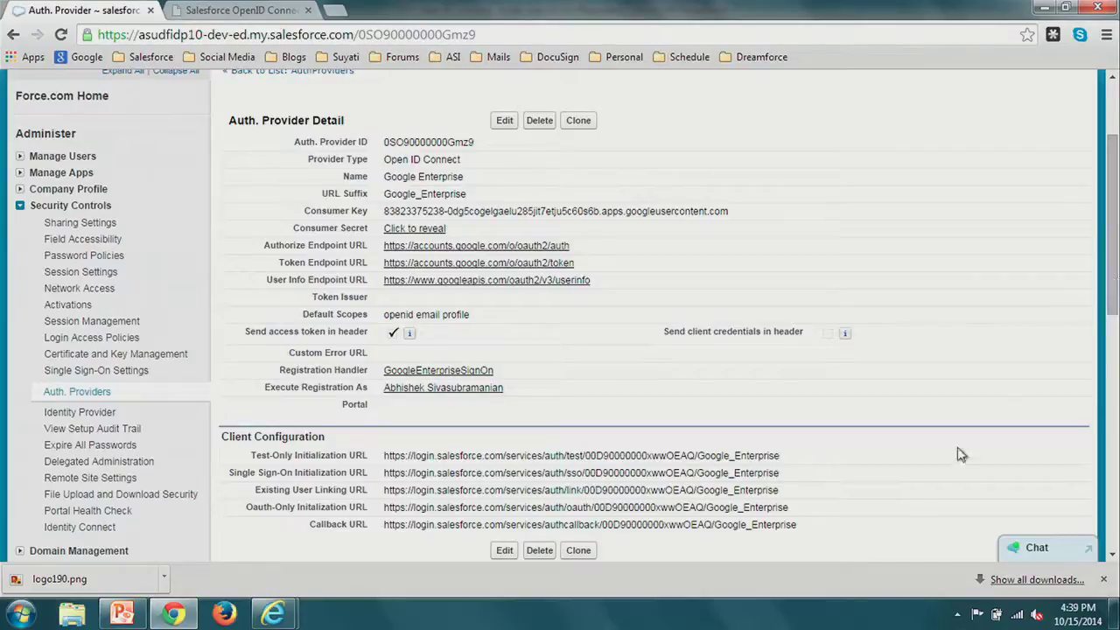
In Google Developers Console, select and copy the Suyati Enterprise web application's full Client ID.
mouse_move(274, 612)
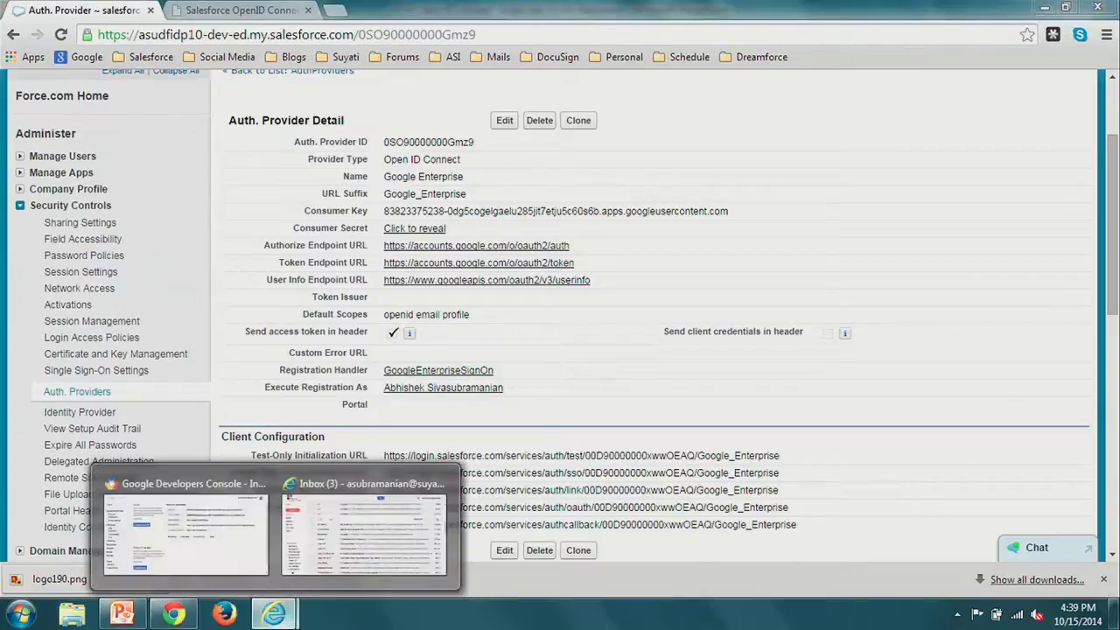
left_click(210, 508)
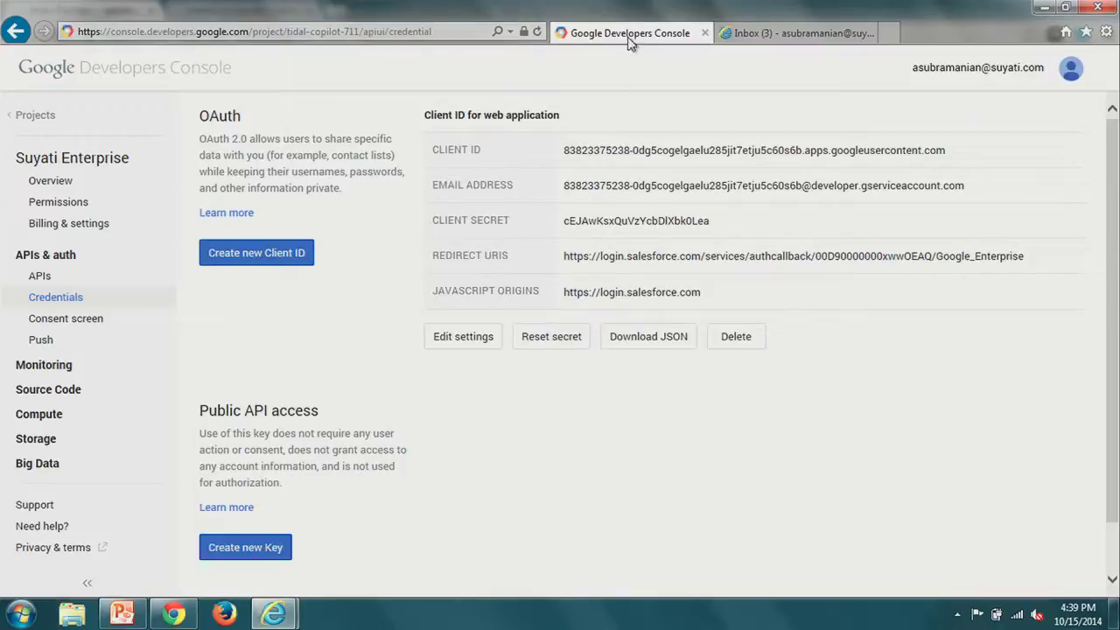
double_click(607, 149)
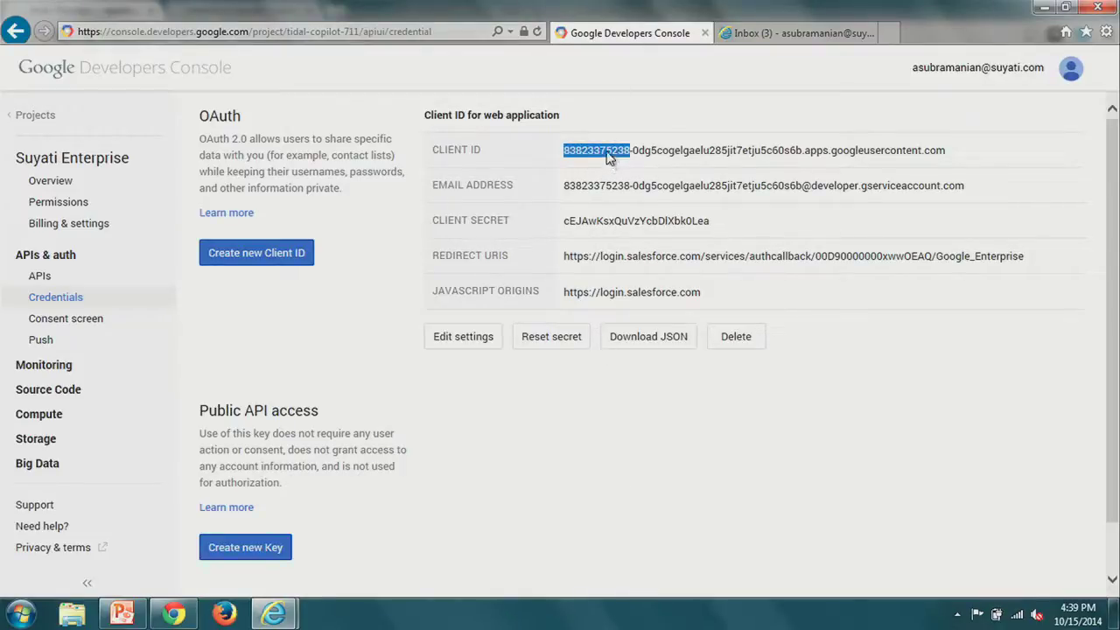
left_click(588, 150)
left_click_drag(564, 150, 910, 160)
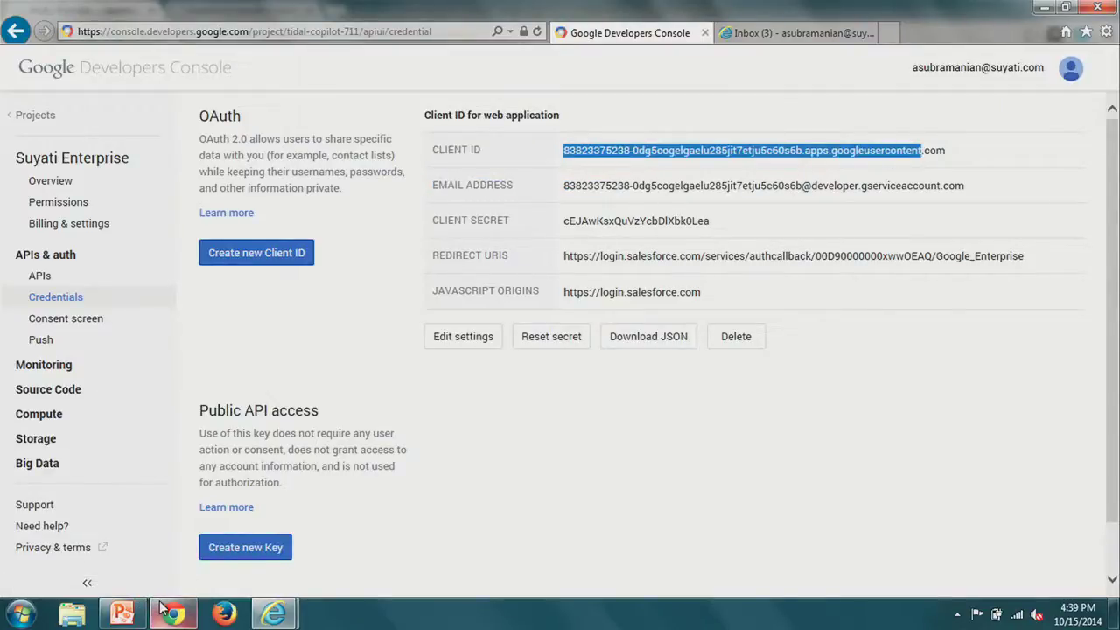
mouse_move(174, 617)
left_click(629, 244)
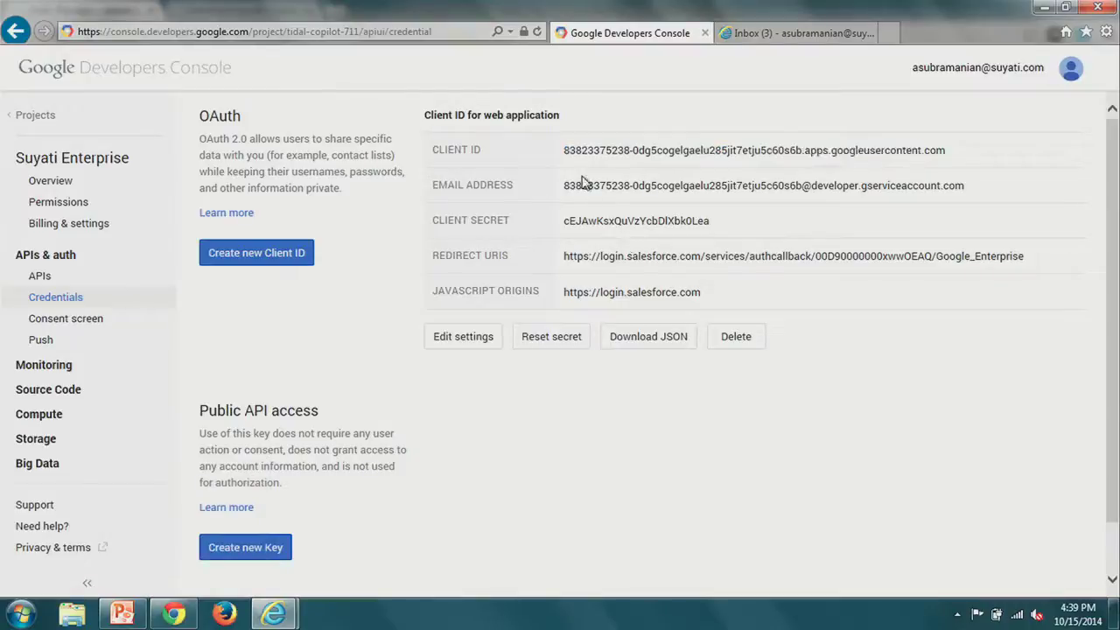
left_click_drag(568, 154, 957, 170)
key("ctrl+c")
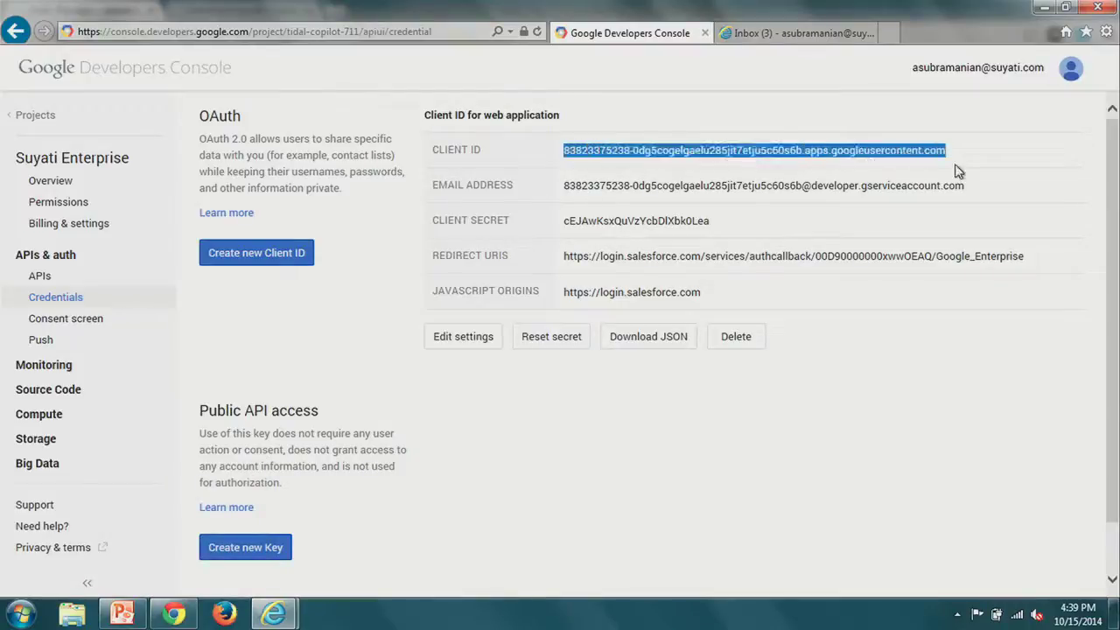
Search the provider page for the copied Client ID to match the Consumer Key, then reveal the Consumer Secret.
left_click(173, 615)
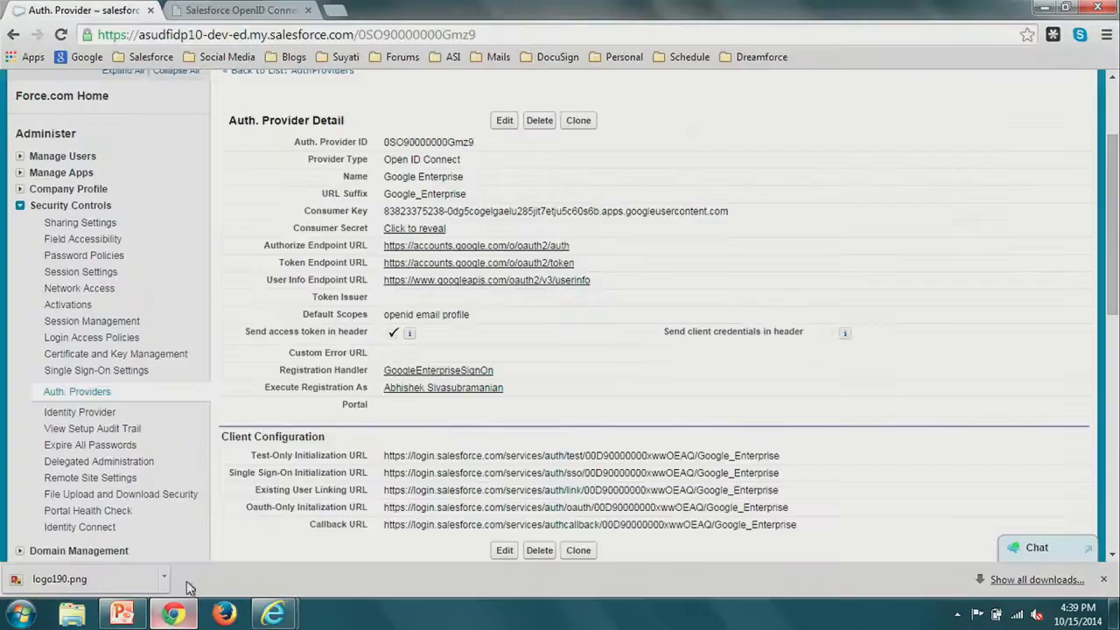
key("ctrl+f")
key("ctrl+v")
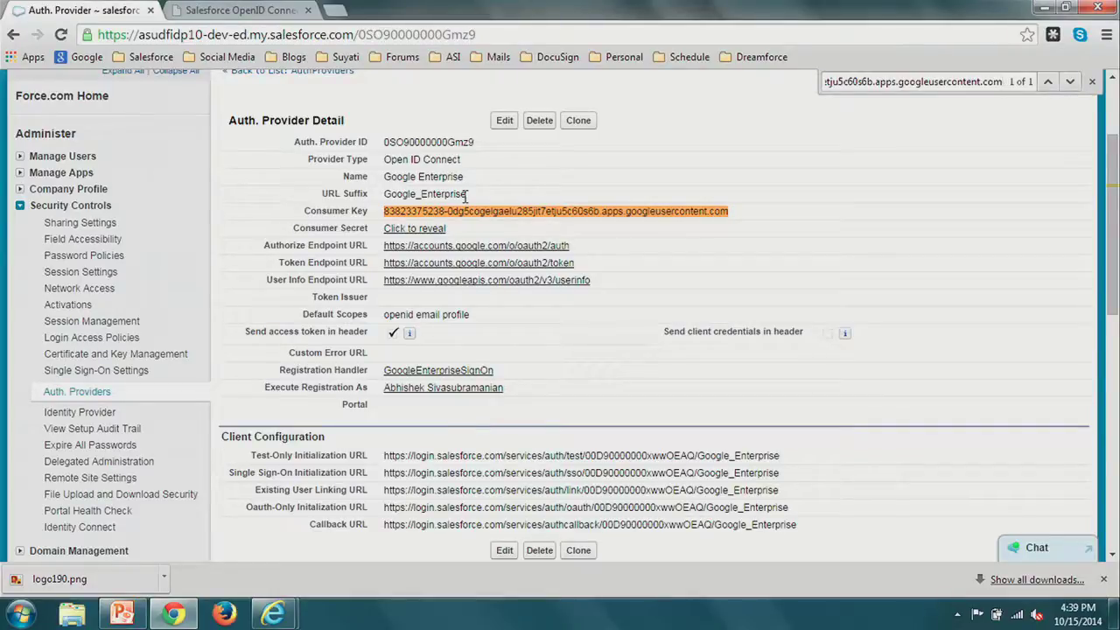
left_click(425, 233)
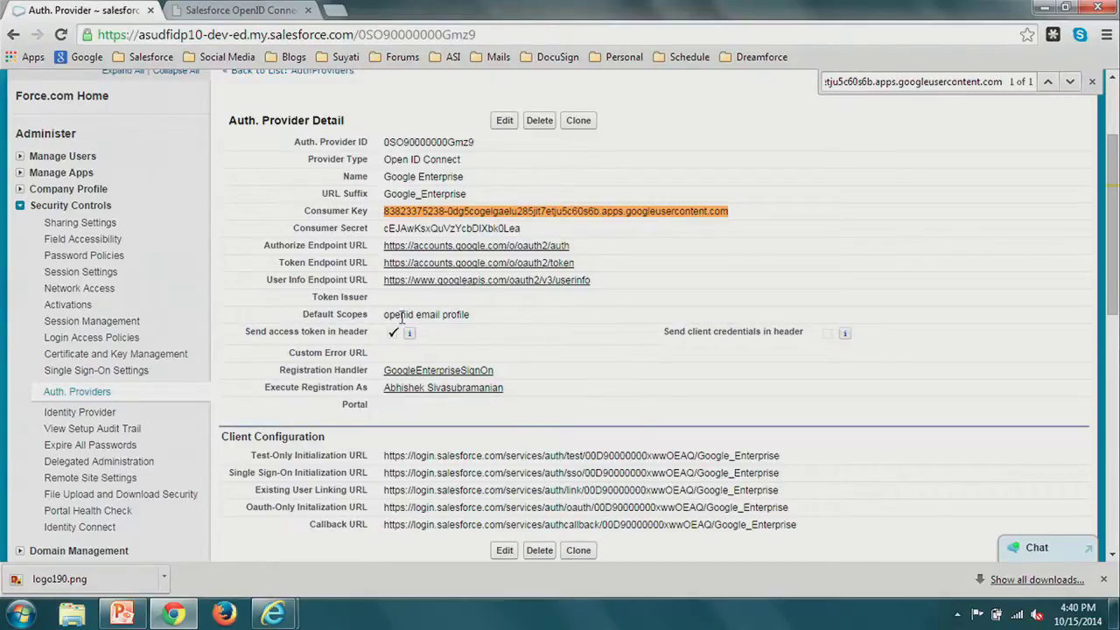
left_click_drag(382, 314, 491, 318)
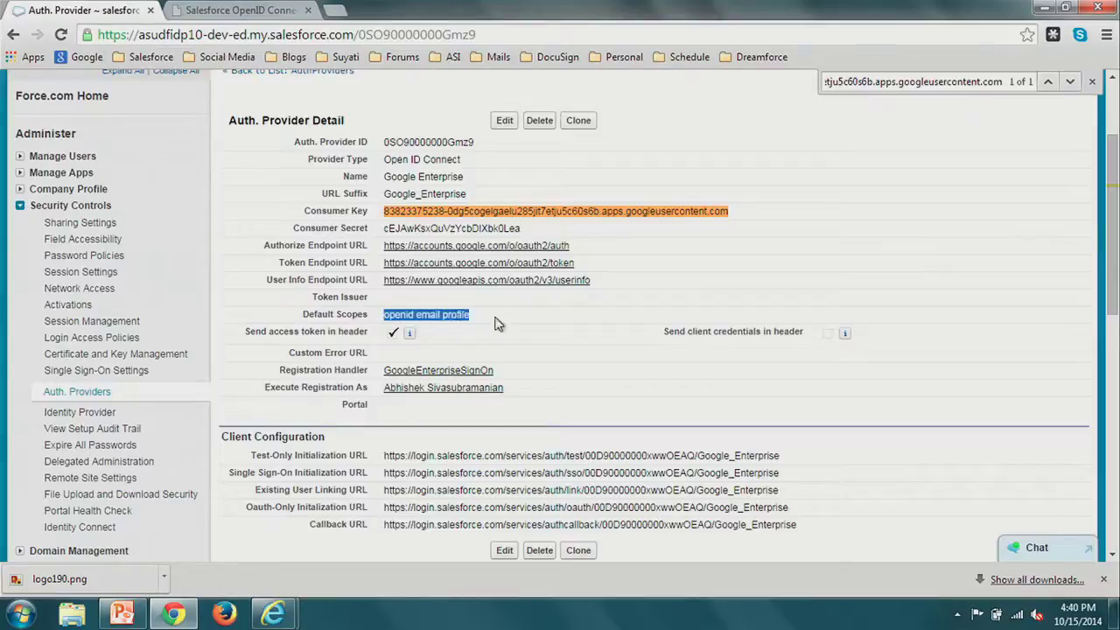
left_click(495, 323)
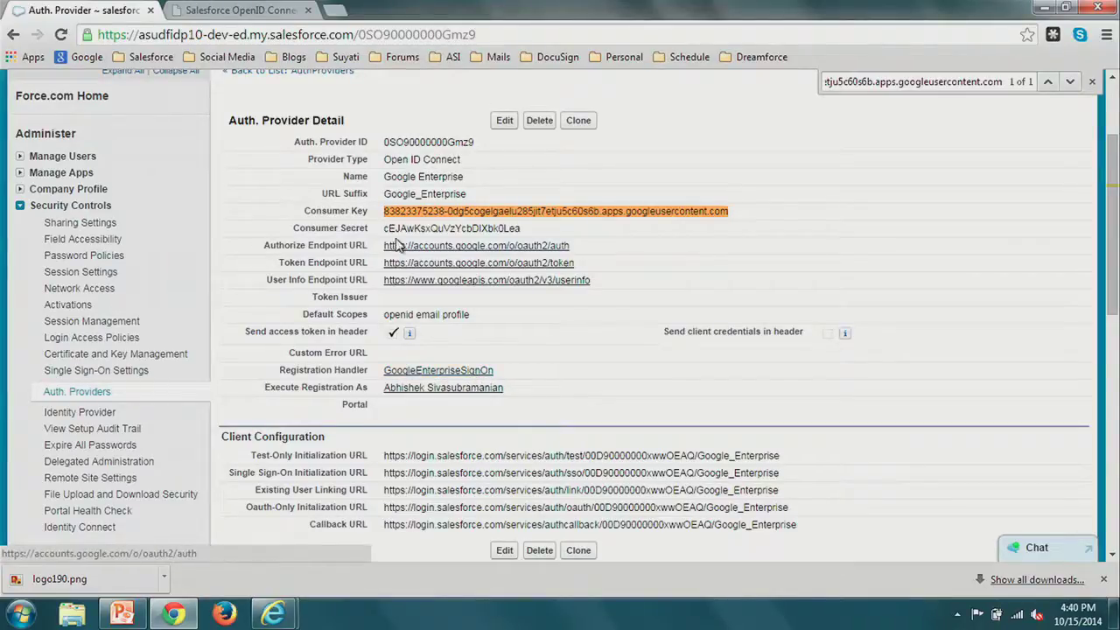
right_click(88, 400)
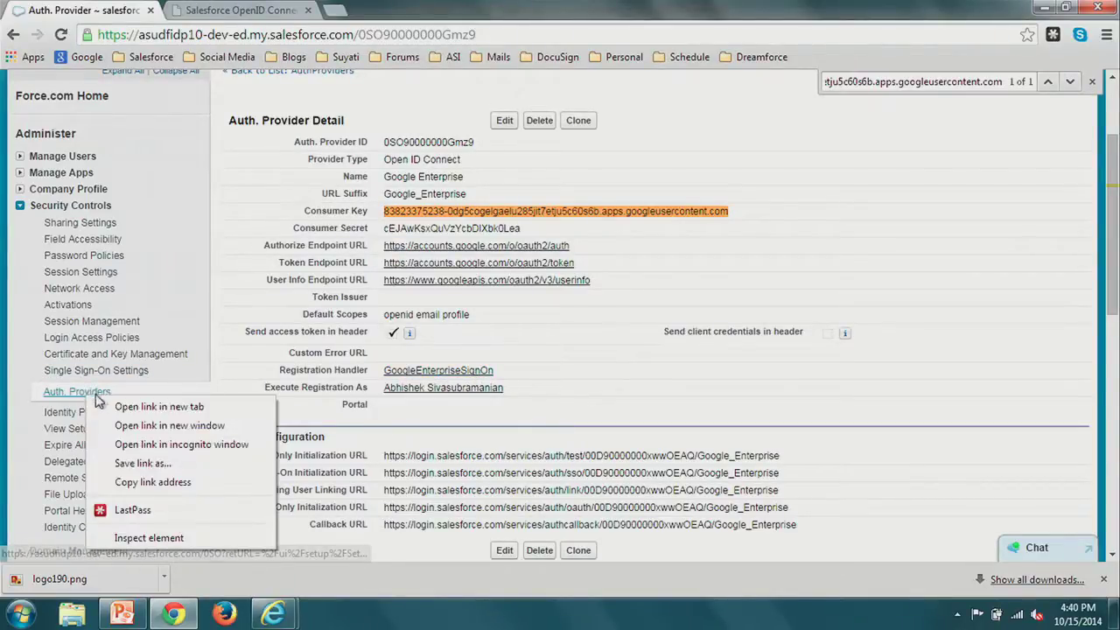
left_click(149, 403)
left_click(226, 9)
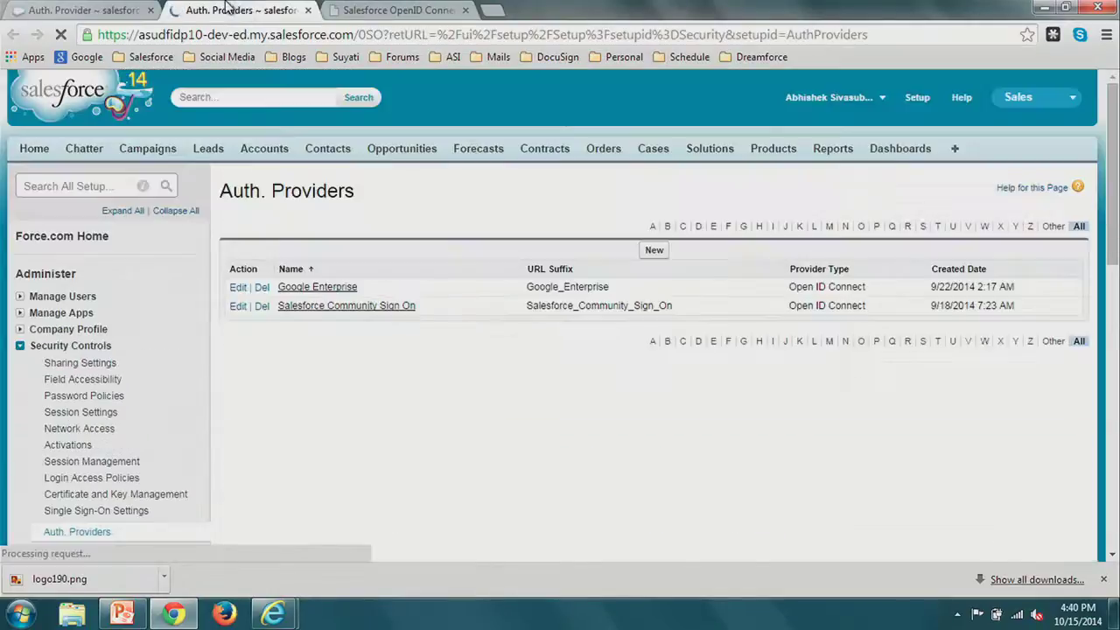
left_click(654, 251)
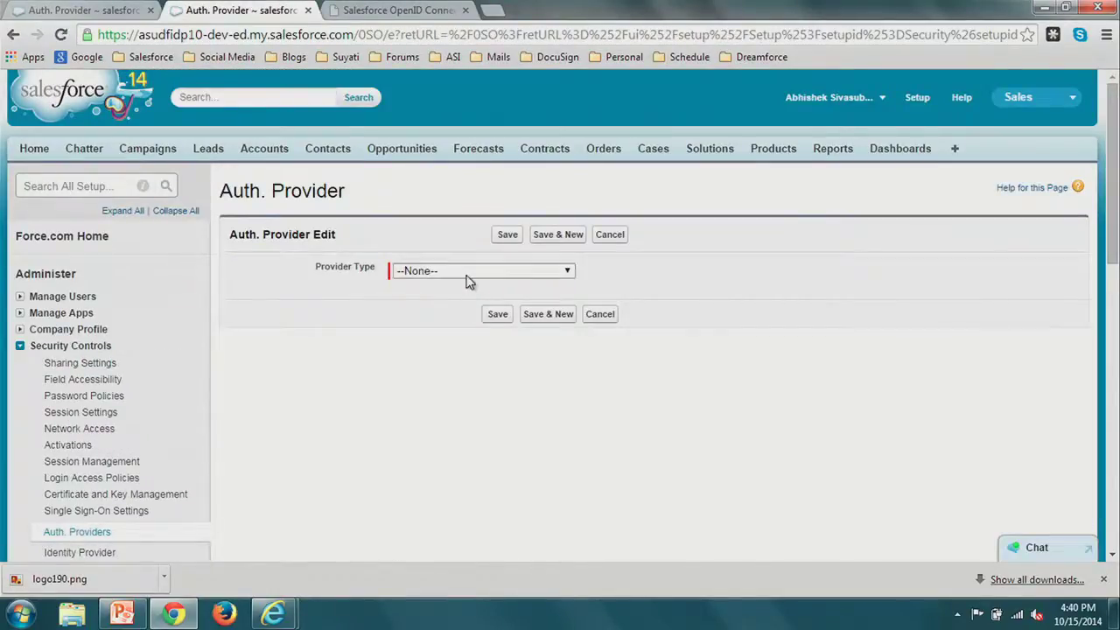
left_click(468, 272)
left_click(451, 339)
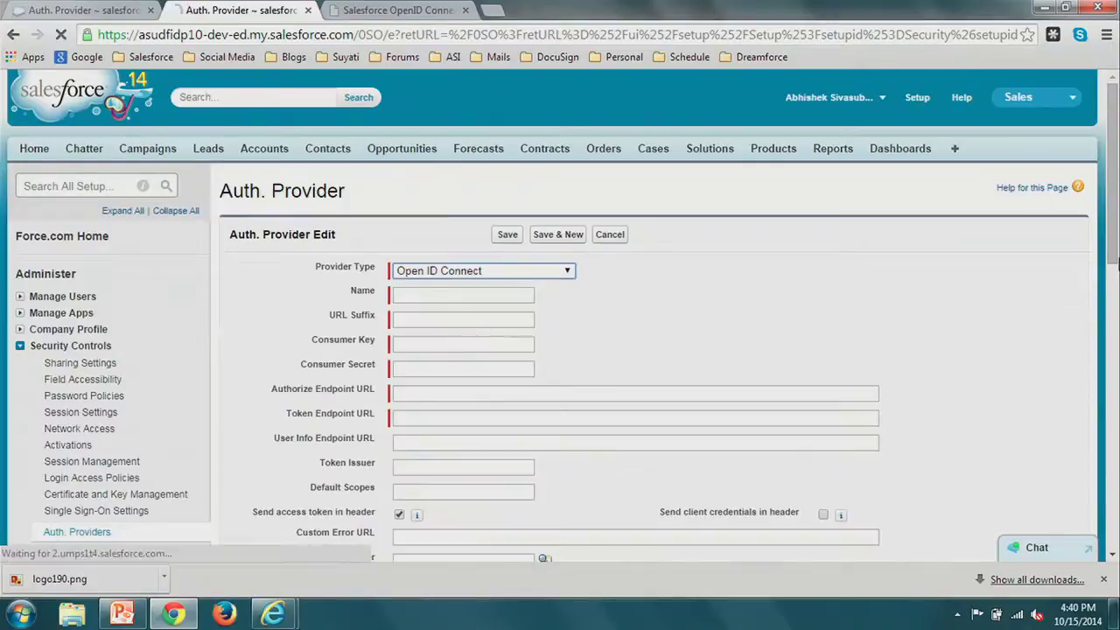
scroll(684, 340, "down", 3)
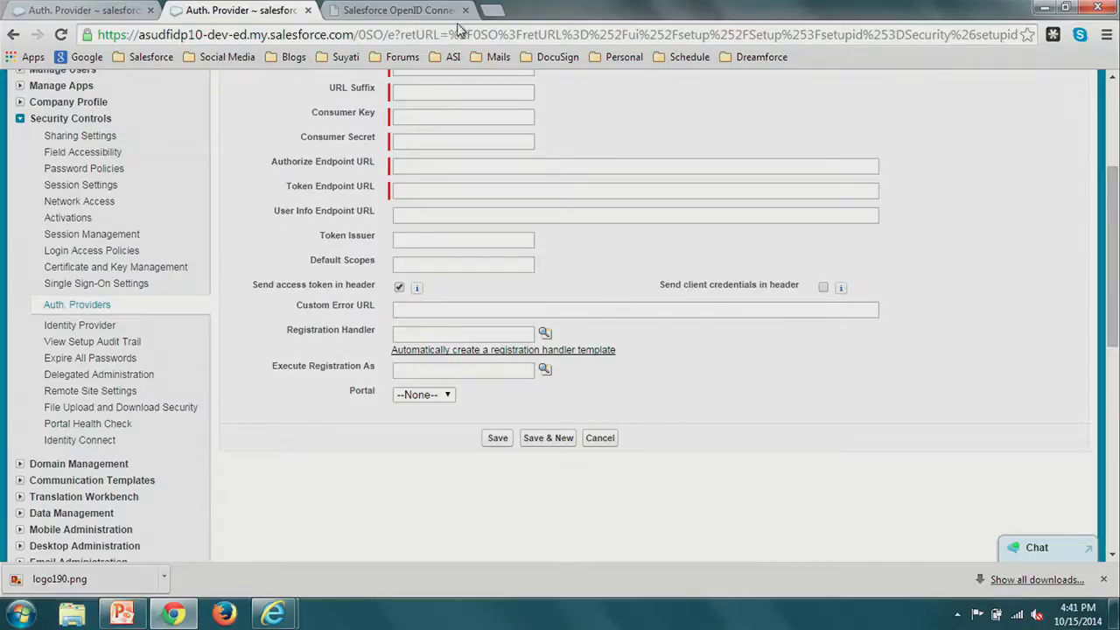
left_click(307, 9)
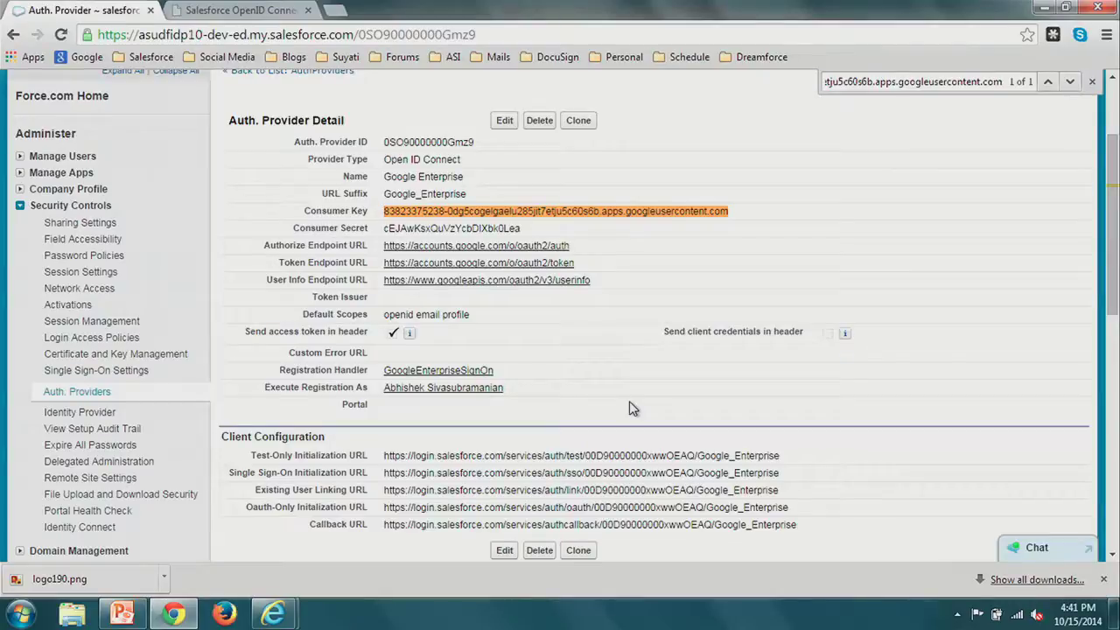
scroll(1113, 289, "down", 2)
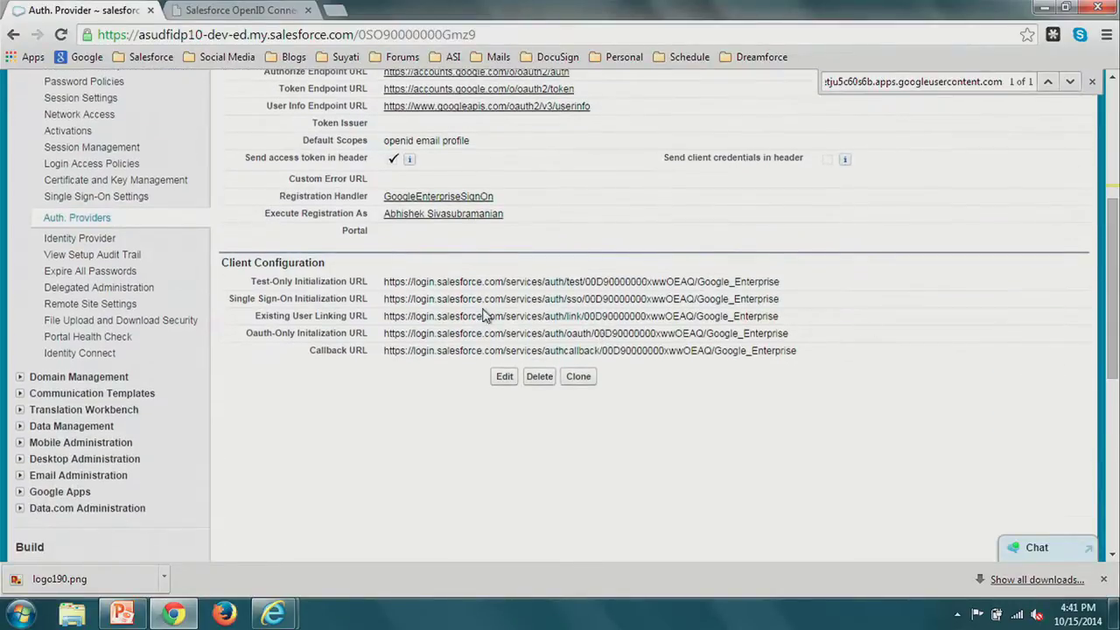
left_click_drag(384, 279, 826, 349)
left_click(826, 349)
left_click_drag(386, 354, 813, 352)
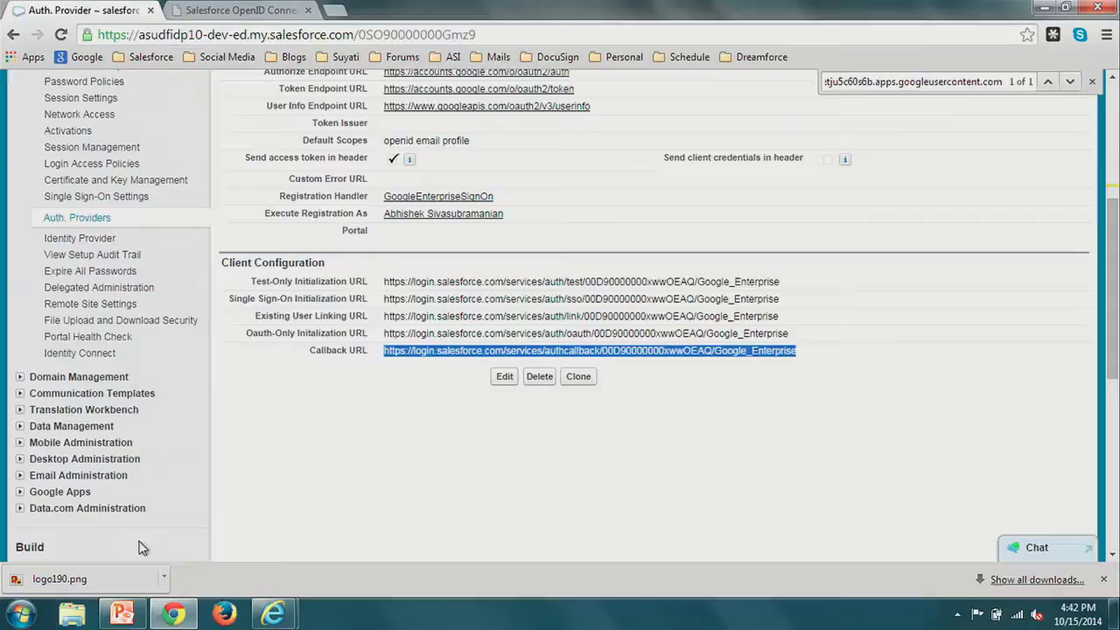
left_click(273, 612)
Check that the Google web client's Redirect URI matches the Salesforce Callback URL.
left_click(185, 470)
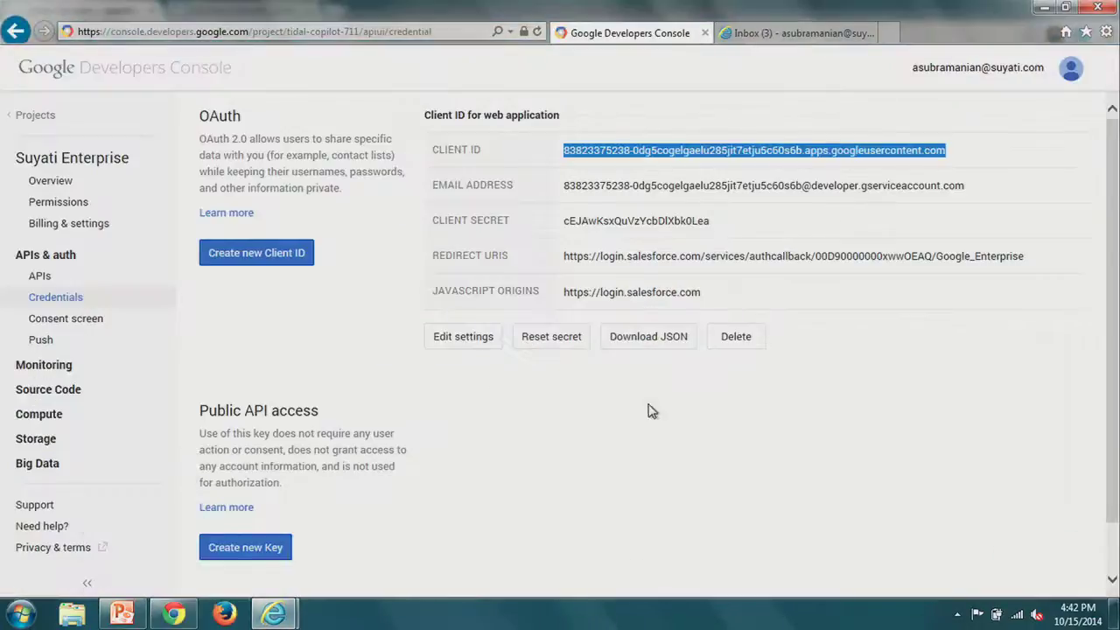
left_click(566, 258)
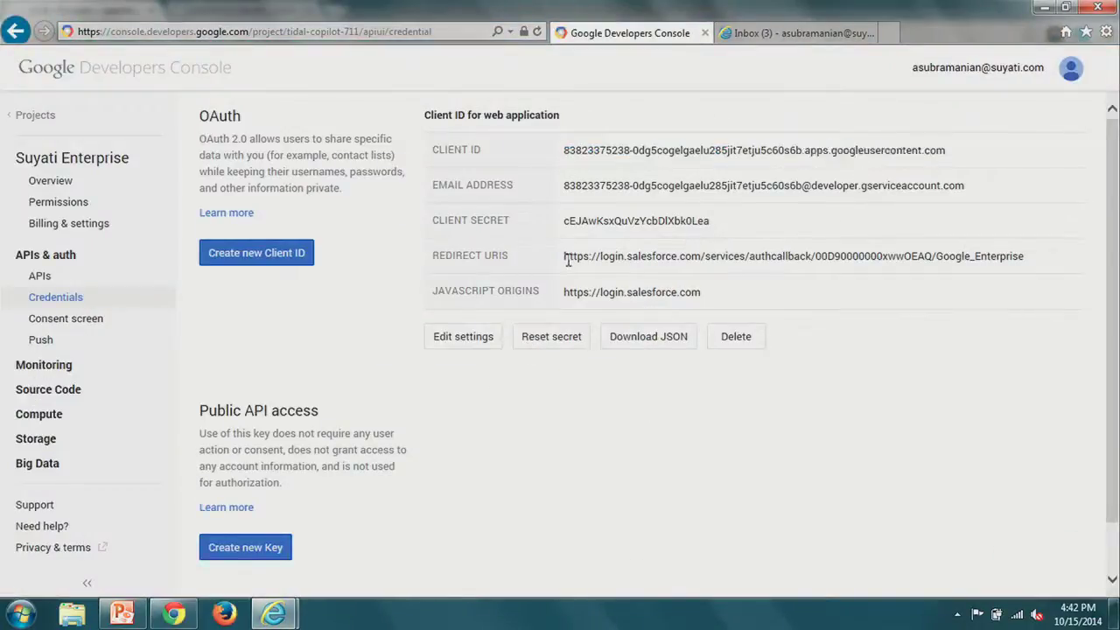
left_click_drag(568, 260, 737, 266)
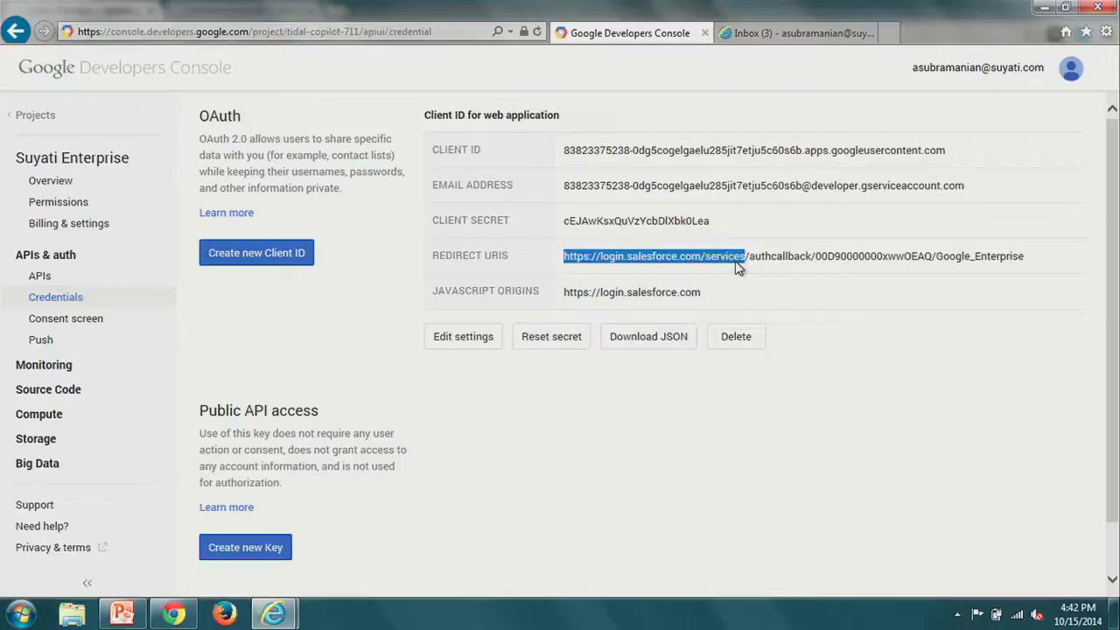
left_click(735, 260)
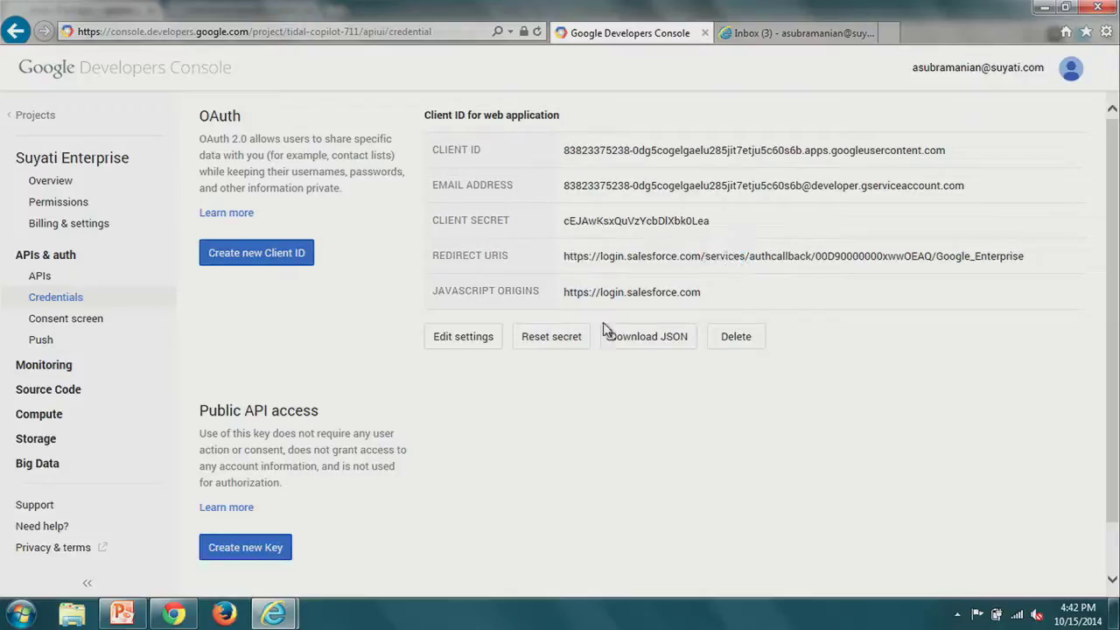
Copy the auth provider's Test-Only Initialization URL from Salesforce and launch Firefox.
mouse_move(175, 615)
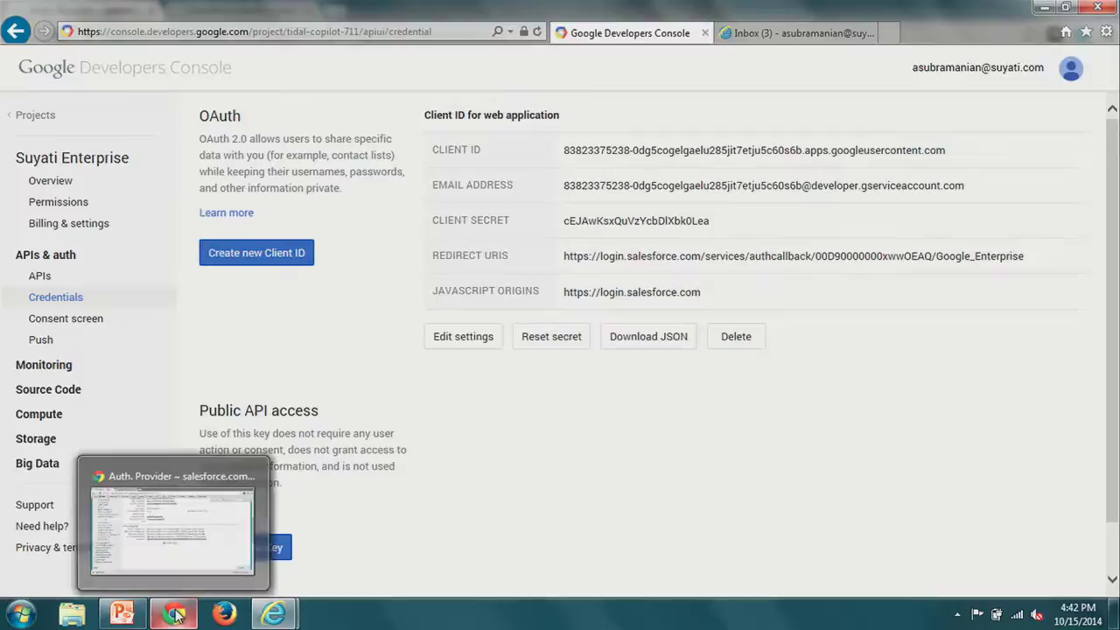
left_click(170, 498)
left_click(542, 440)
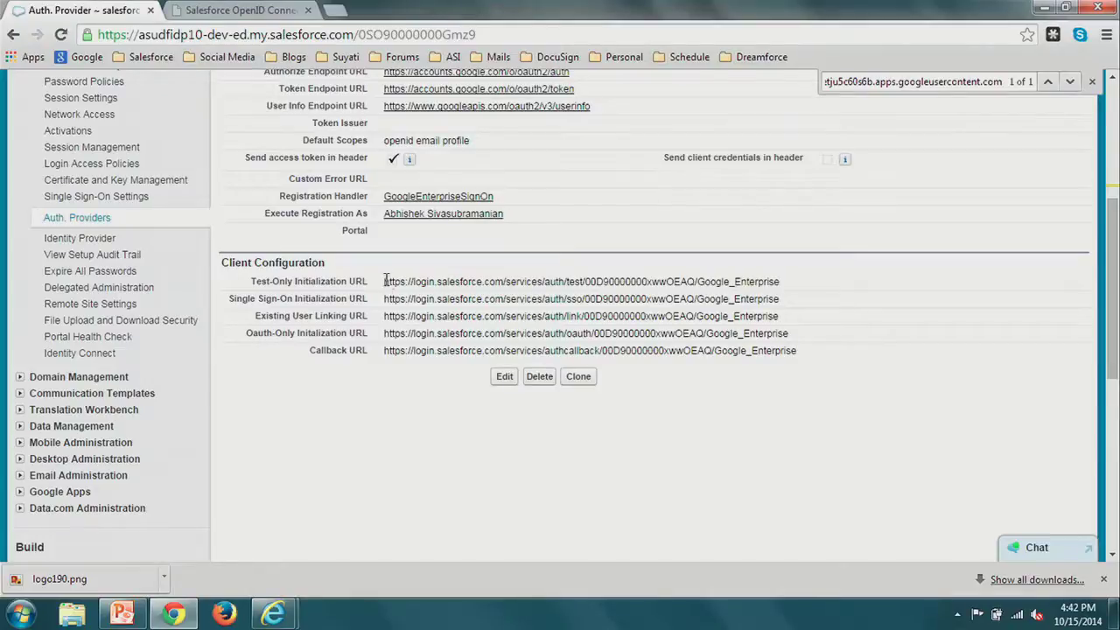
left_click_drag(385, 281, 787, 289)
key("ctrl+c")
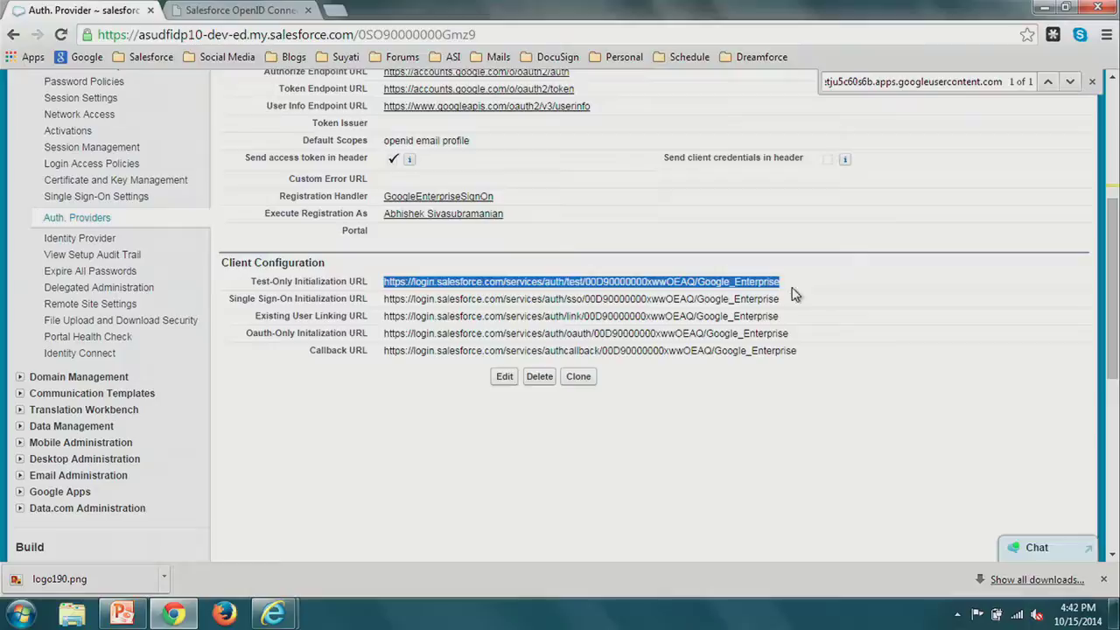
left_click(223, 612)
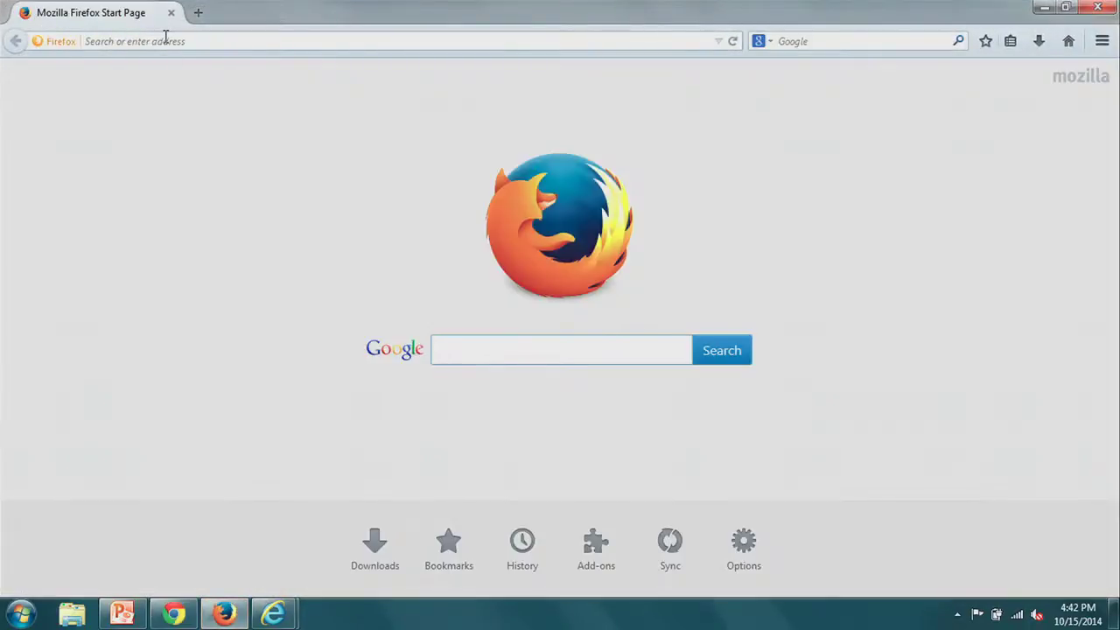
Load the Test-Only Initialization URL and sign in to Google with the saved e-mail and password.
key("ctrl+v")
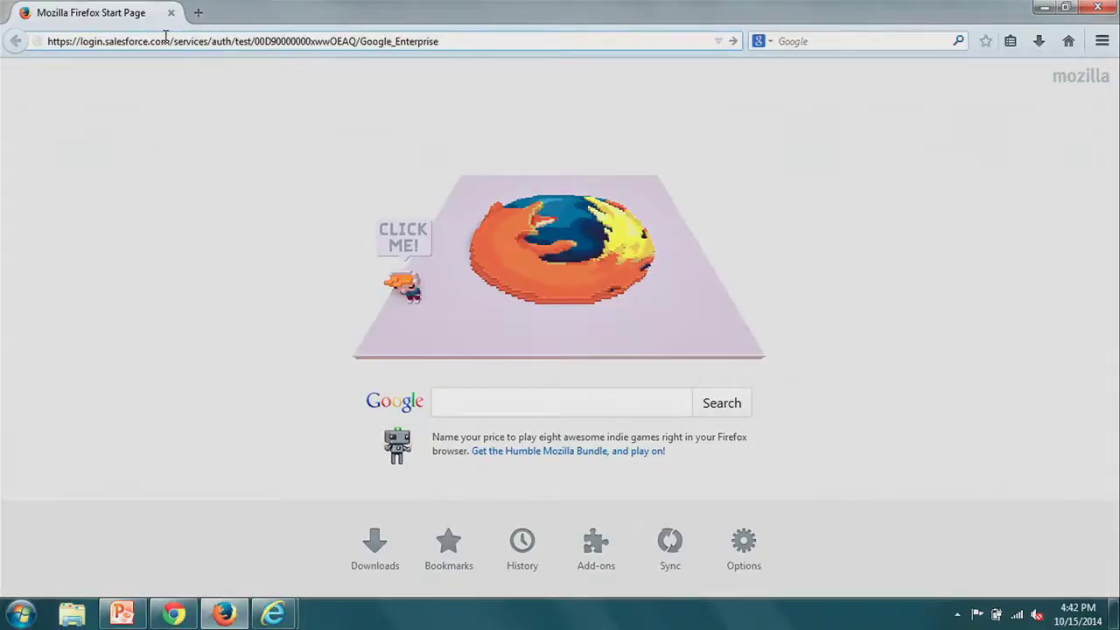
key("Return")
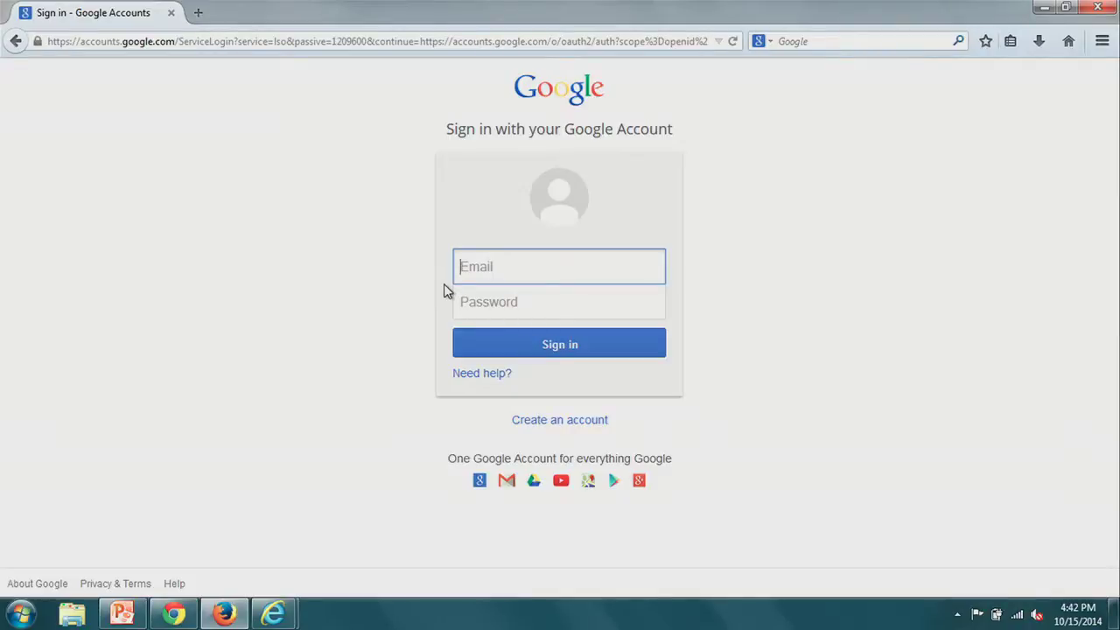
type("asubr")
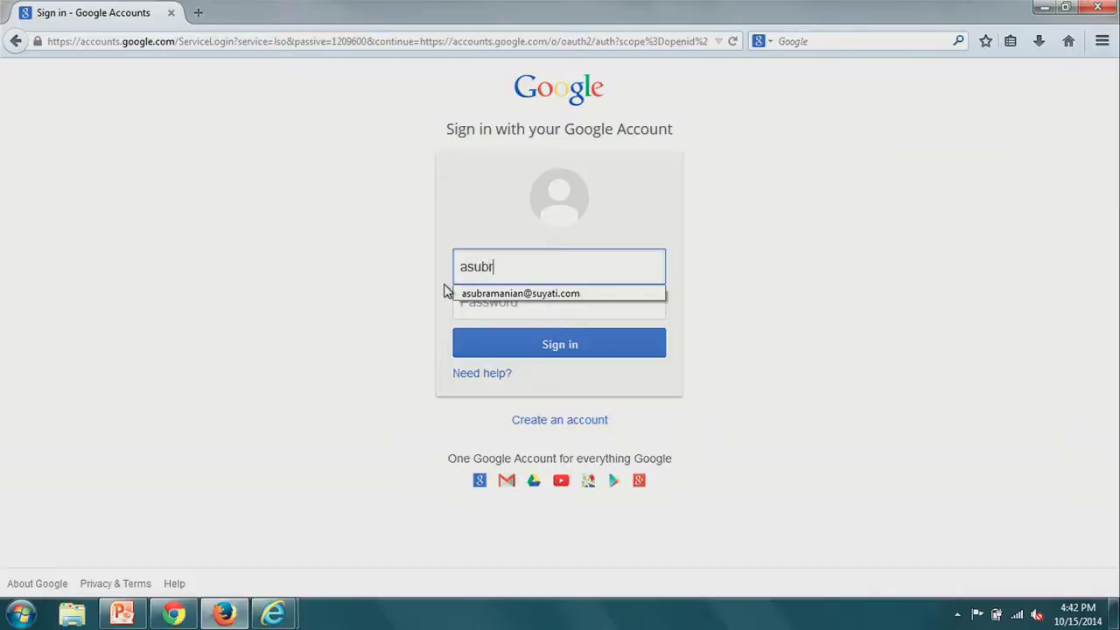
left_click(517, 295)
left_click(518, 301)
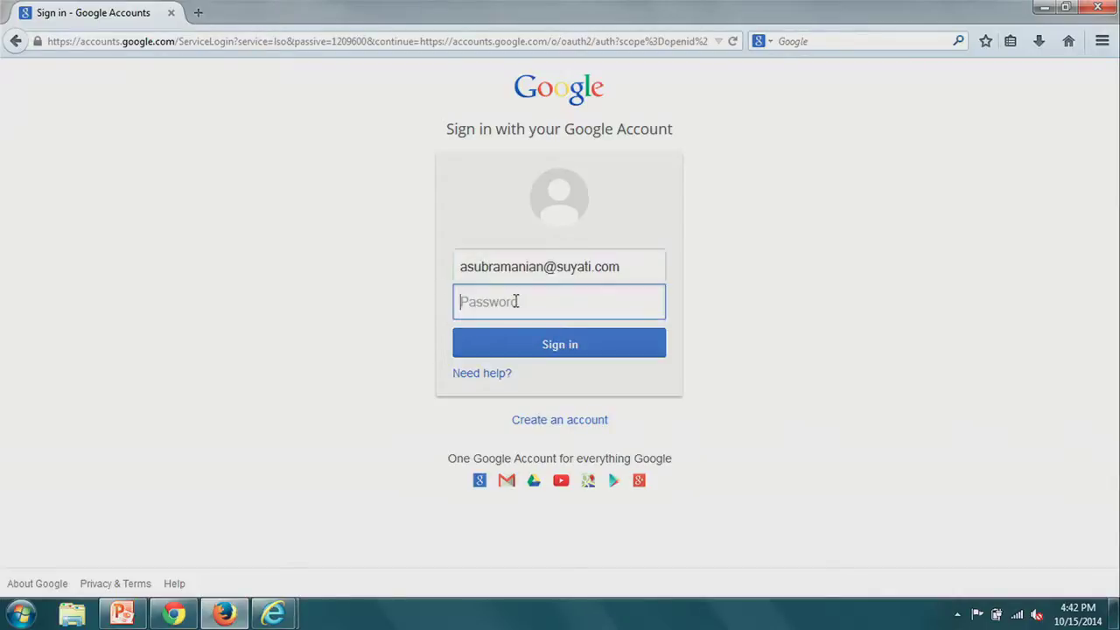
type("*********")
key("Return")
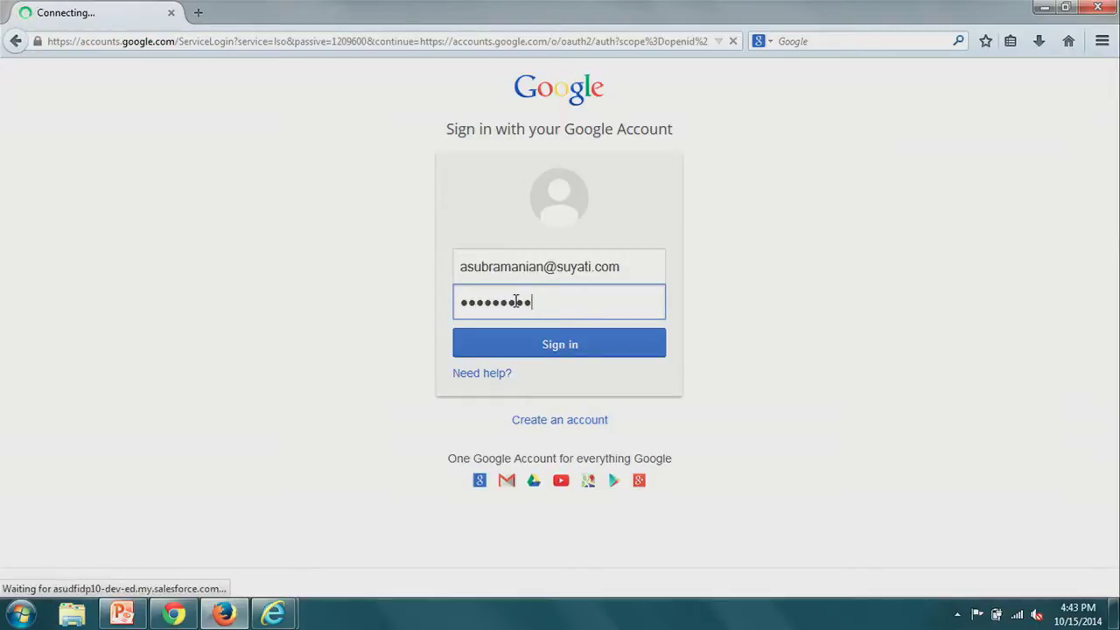
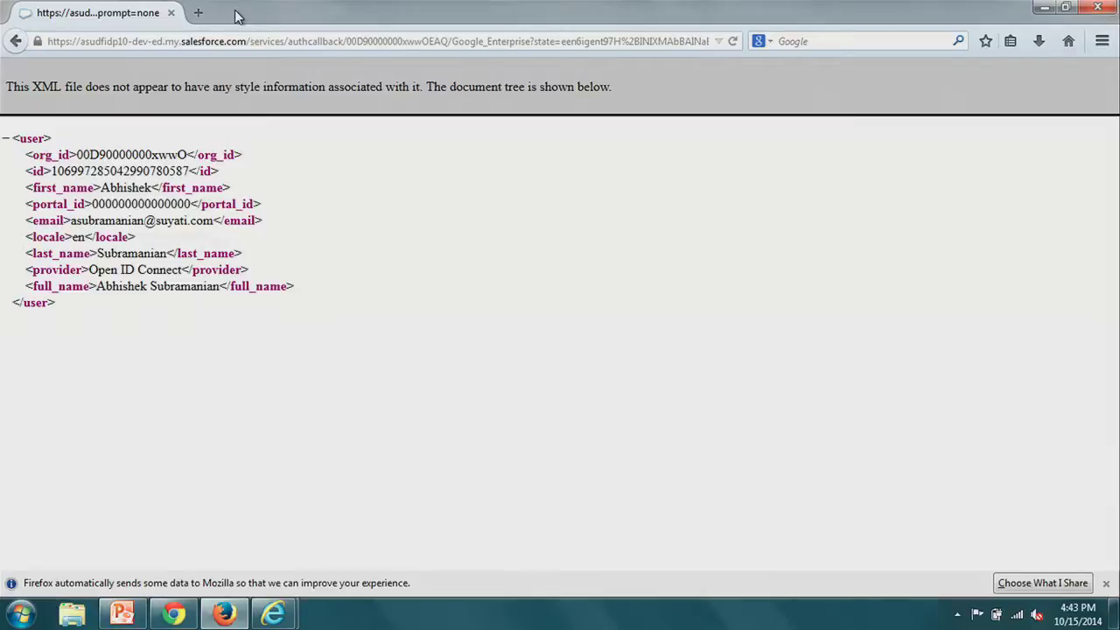
Close the Firefox window showing the test sign-in XML user details.
left_click(1098, 7)
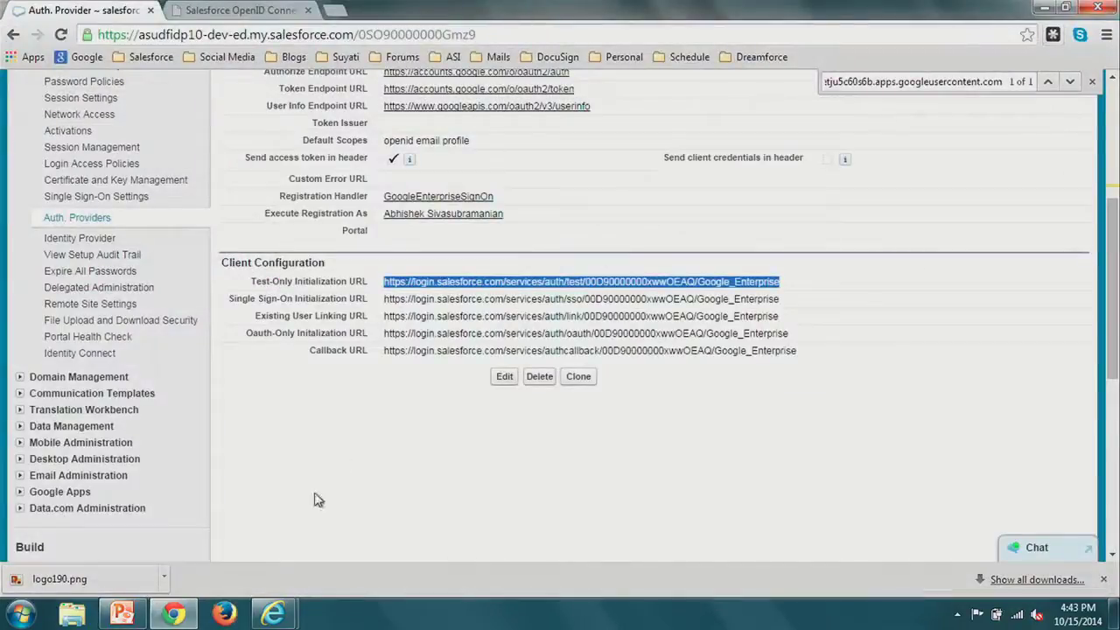
Open the GoogleEnterpriseSignOn registration handler class in a new tab.
right_click(469, 202)
left_click(558, 210)
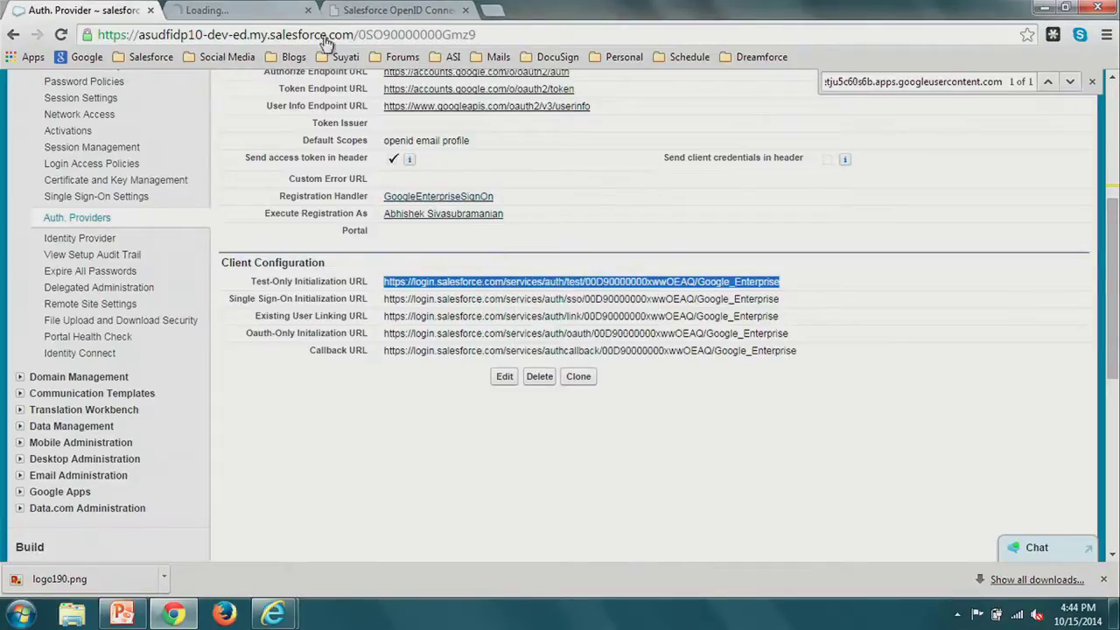
left_click(245, 9)
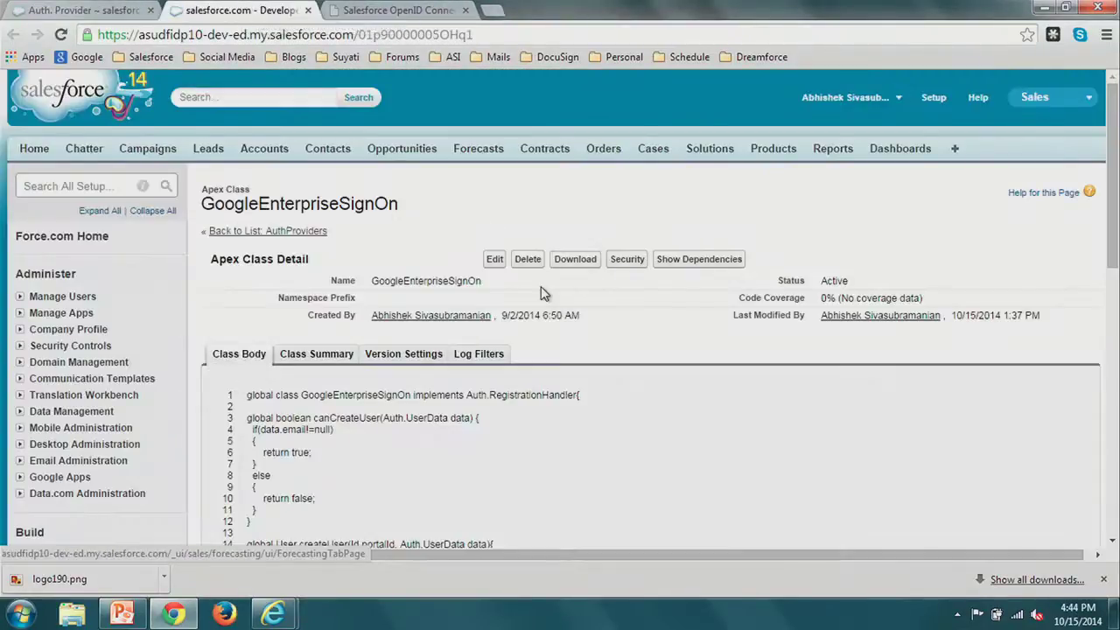
left_click_drag(1116, 125, 1116, 254)
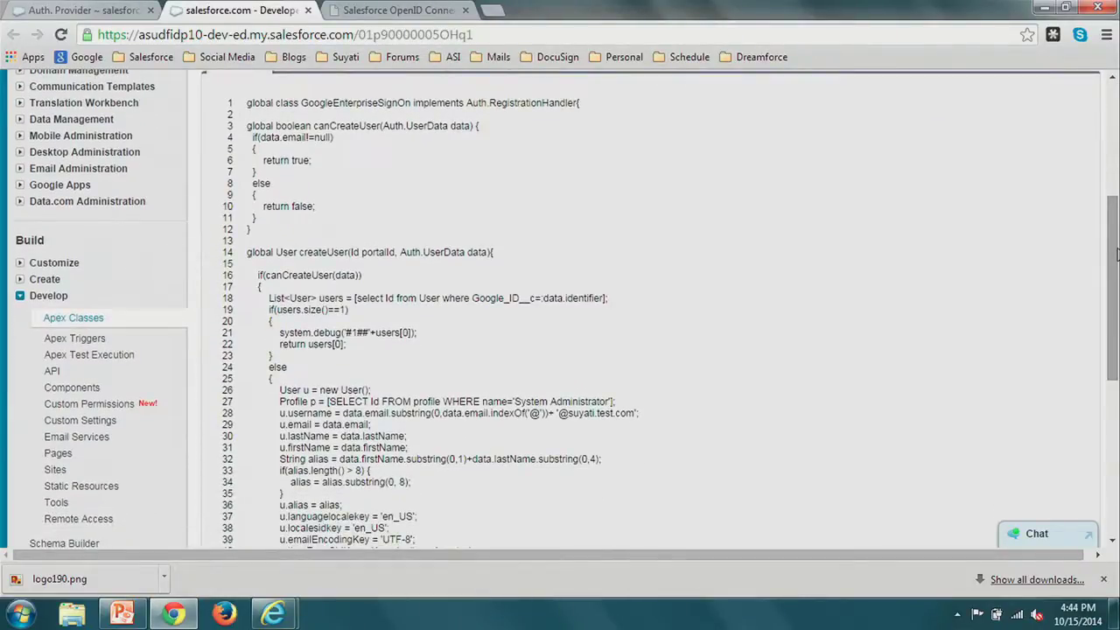
Review the class body, highlighting RegistrationHandler, createUser, updateUser and canCreateUser.
double_click(341, 254)
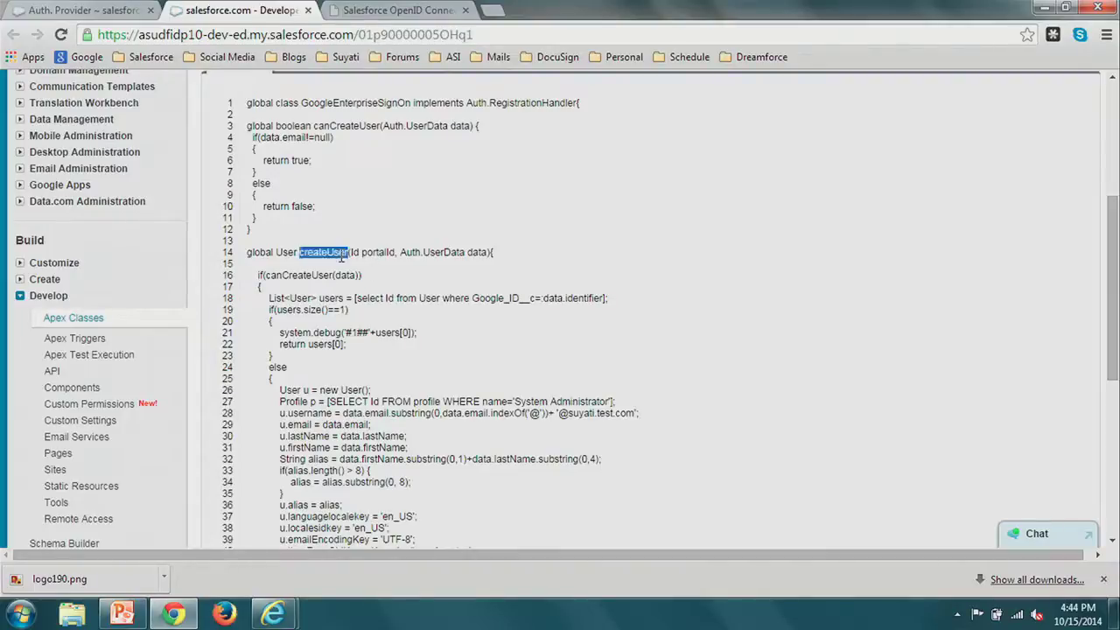
double_click(516, 103)
left_click(580, 221)
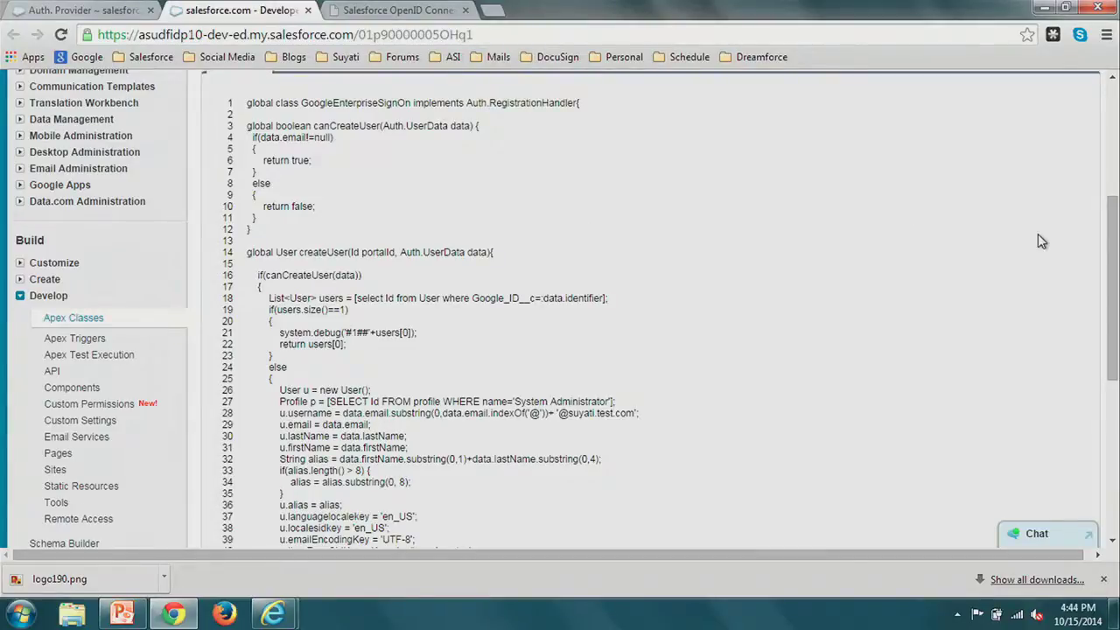
scroll(1111, 245, "down", 1)
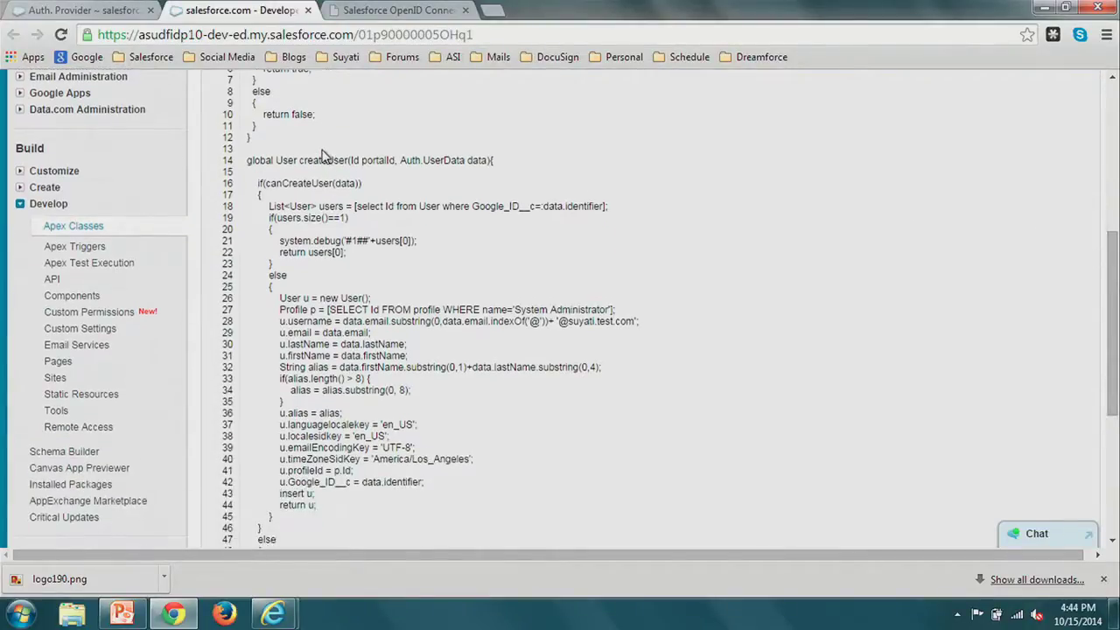
double_click(322, 161)
scroll(1111, 247, "down", 2)
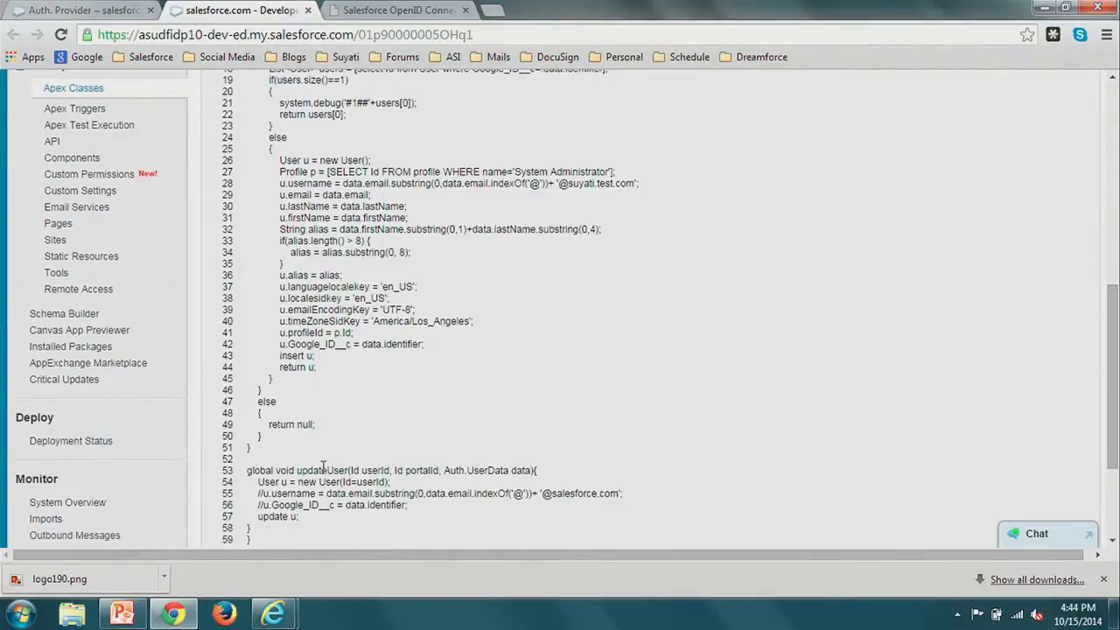
double_click(324, 470)
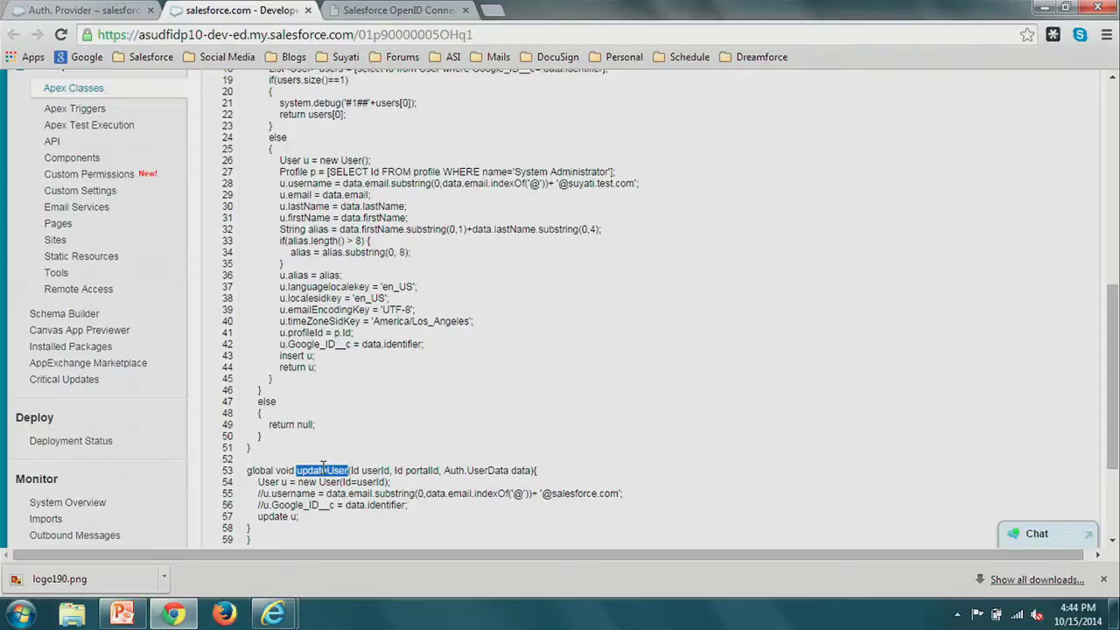
left_click_drag(1117, 336, 1117, 267)
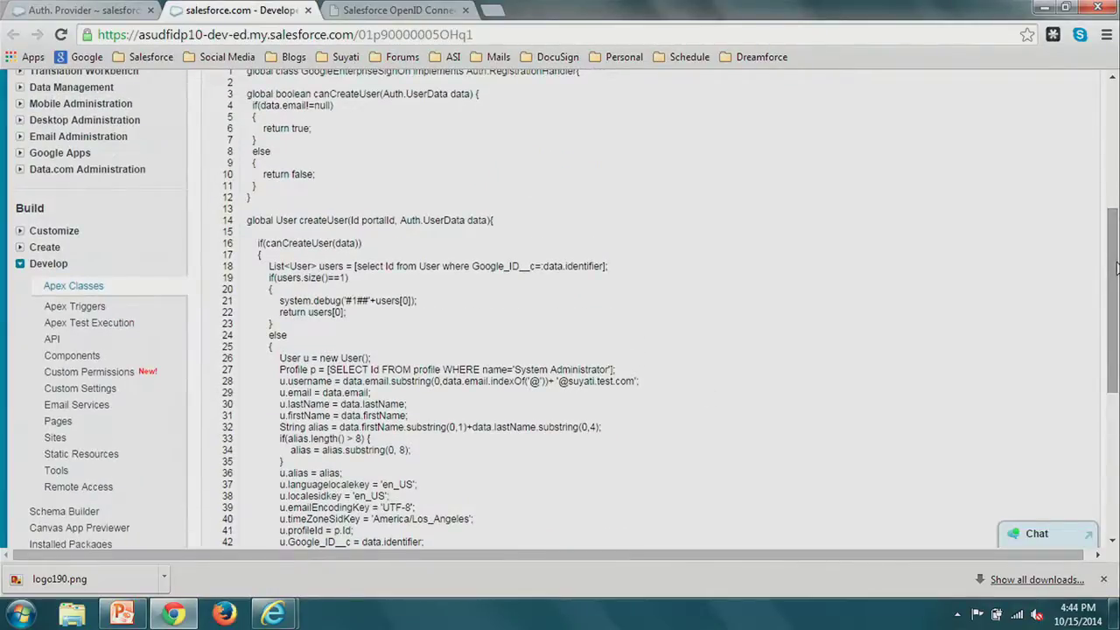
double_click(292, 244)
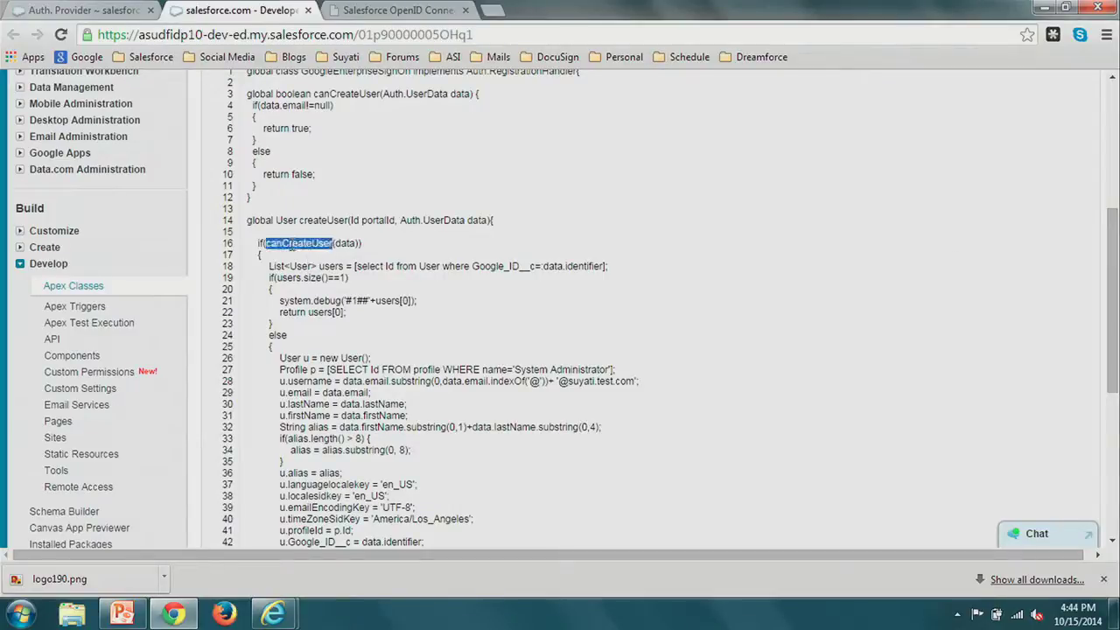
double_click(350, 94)
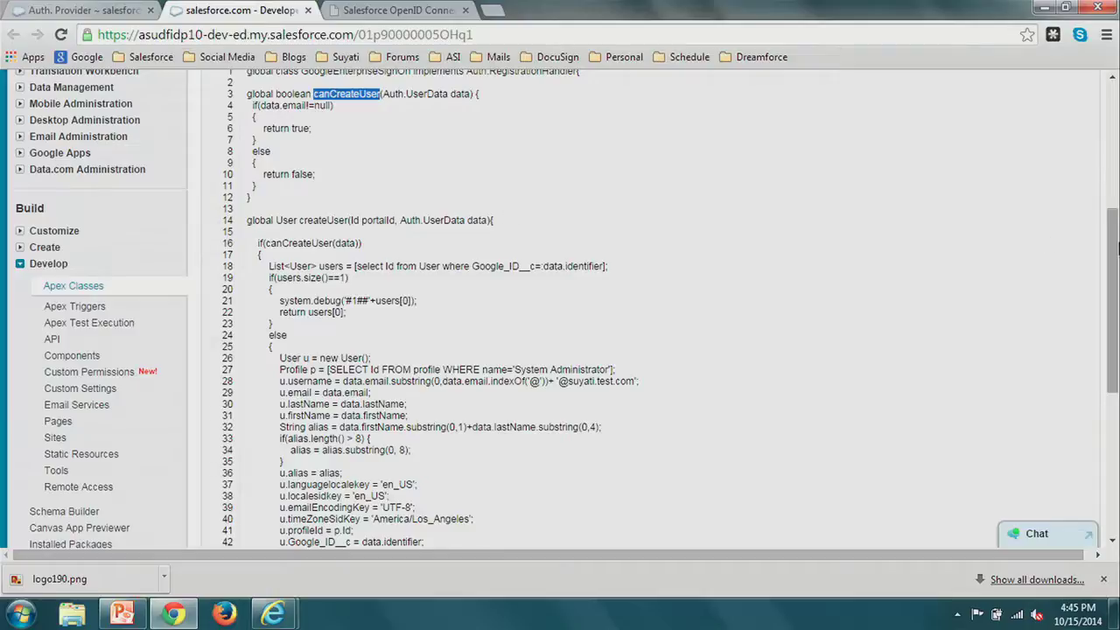
left_click_drag(1115, 249, 1115, 302)
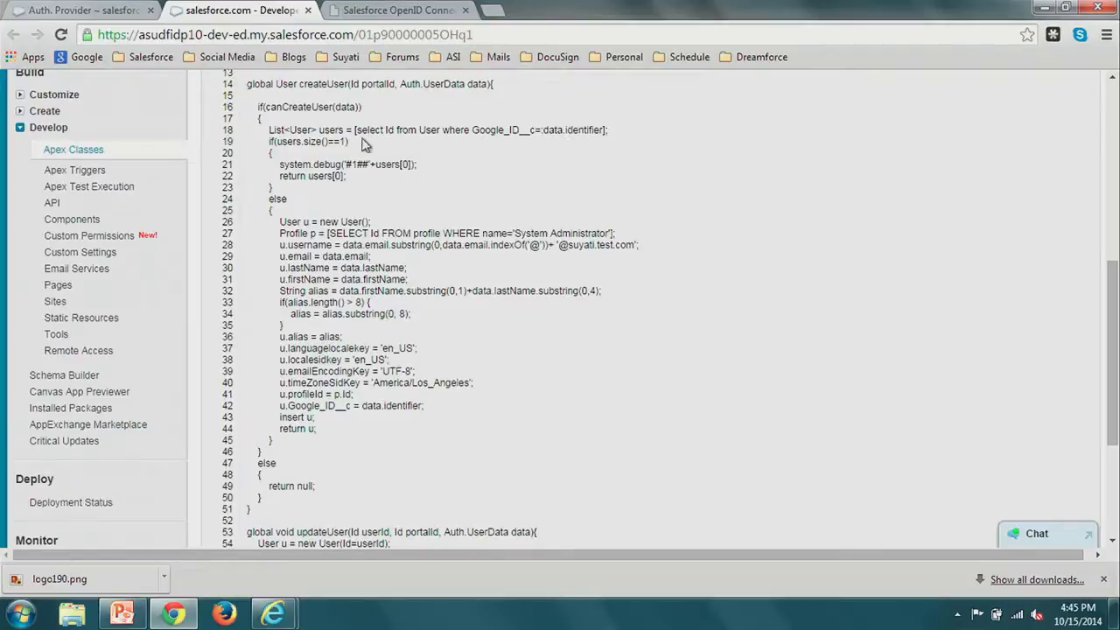
left_click_drag(355, 129, 625, 131)
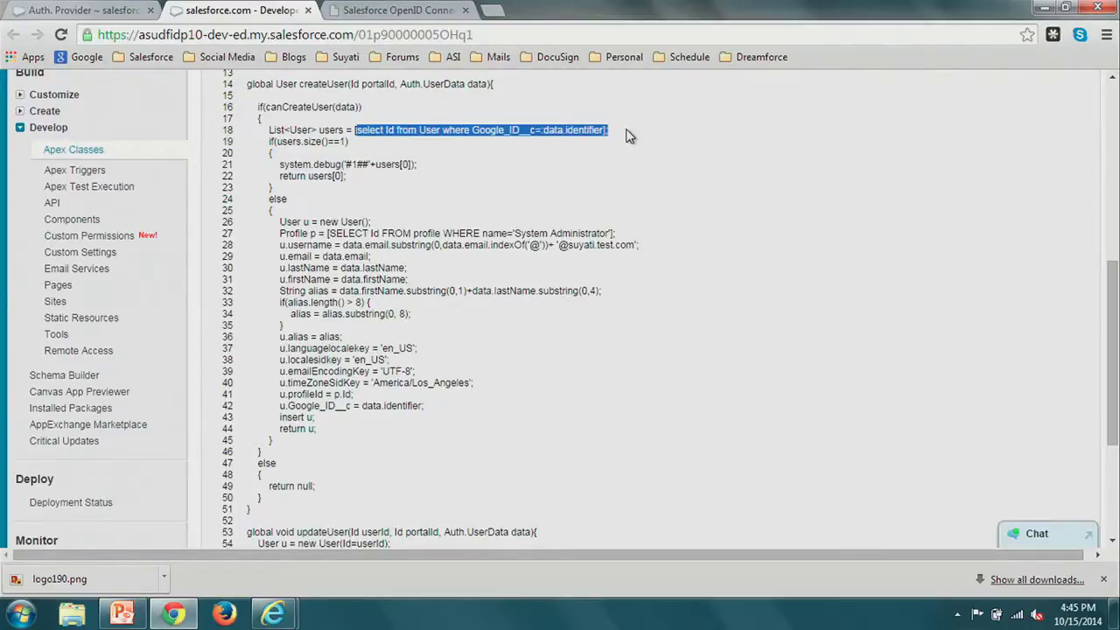
left_click(627, 136)
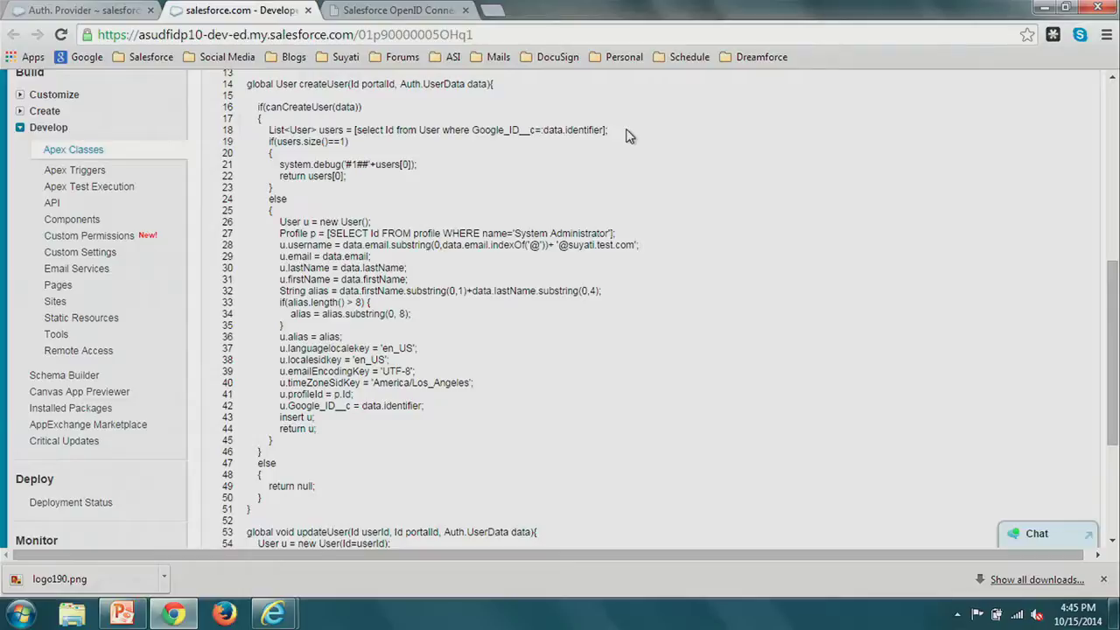
double_click(325, 176)
left_click(975, 313)
triple_click(281, 222)
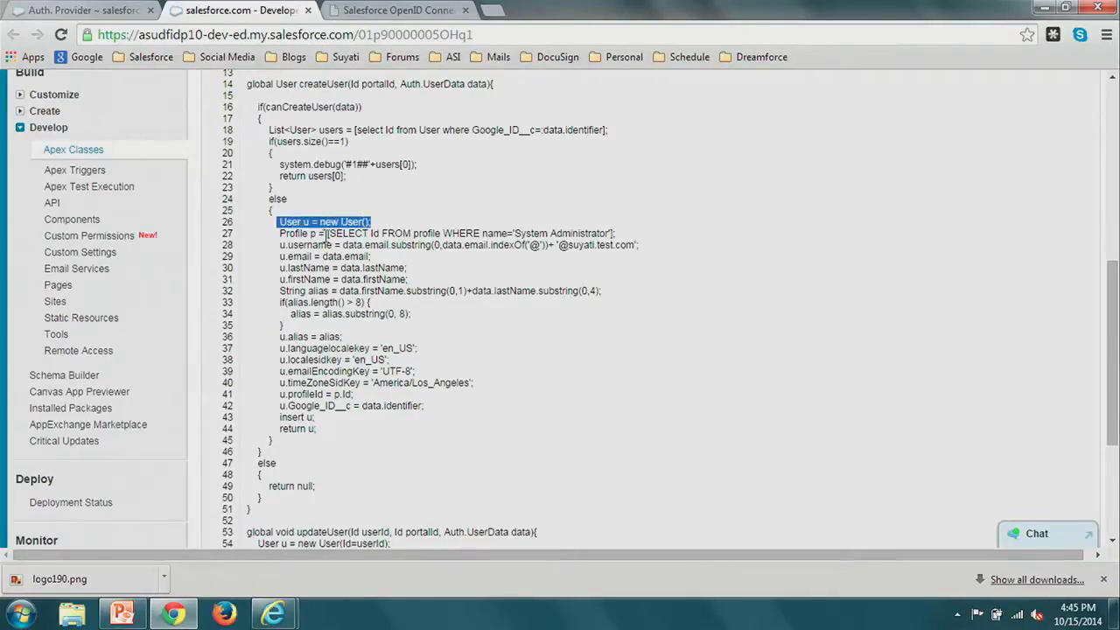
left_click_drag(312, 223, 329, 267)
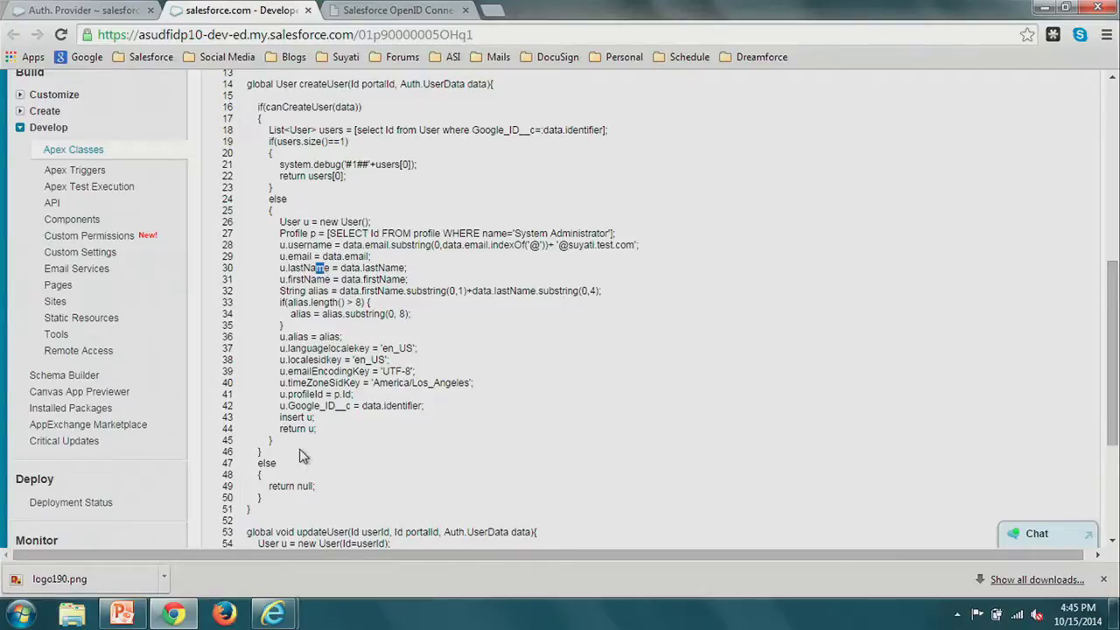
left_click_drag(280, 406, 447, 409)
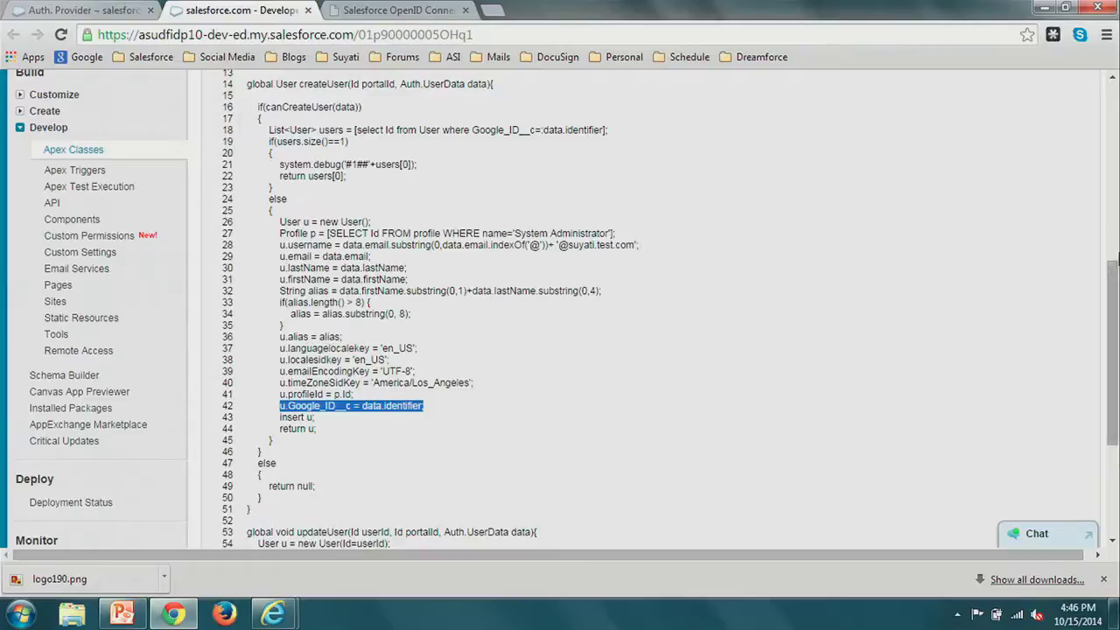
left_click_drag(1112, 350, 1115, 400)
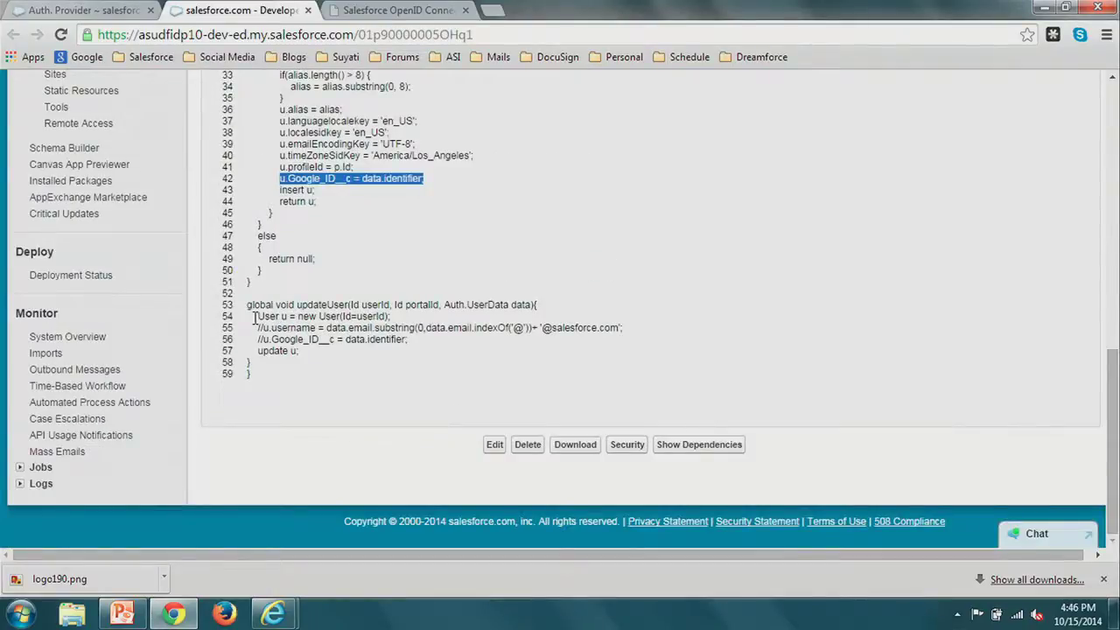
left_click_drag(255, 317, 437, 319)
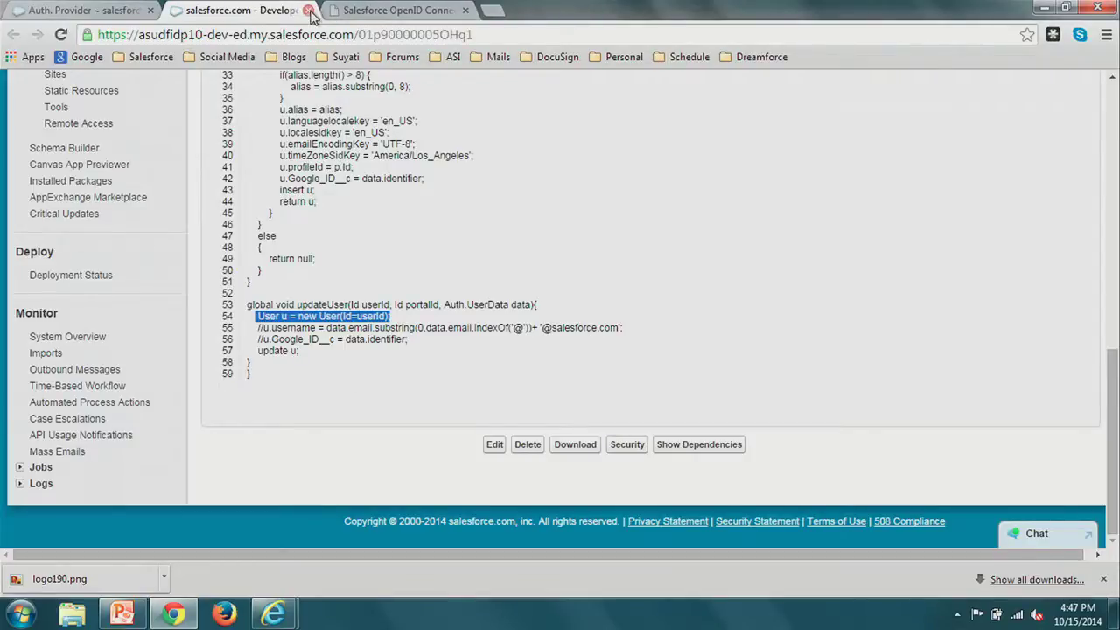
Close the Apex class tab and open Manage Users > Users in a new tab.
left_click(309, 11)
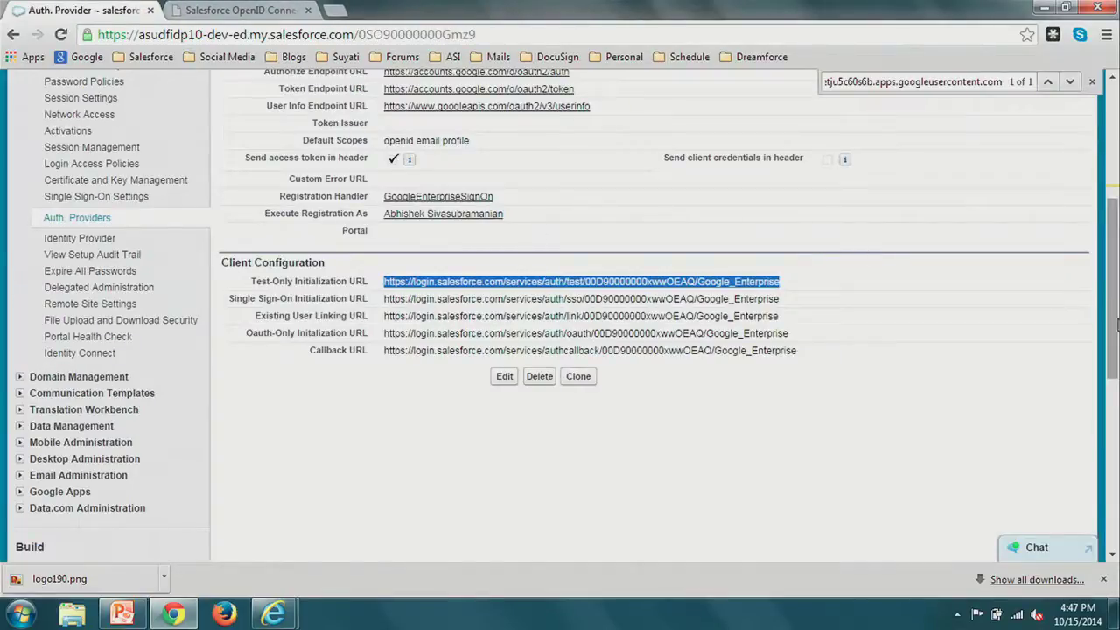
left_click_drag(1117, 325, 1109, 182)
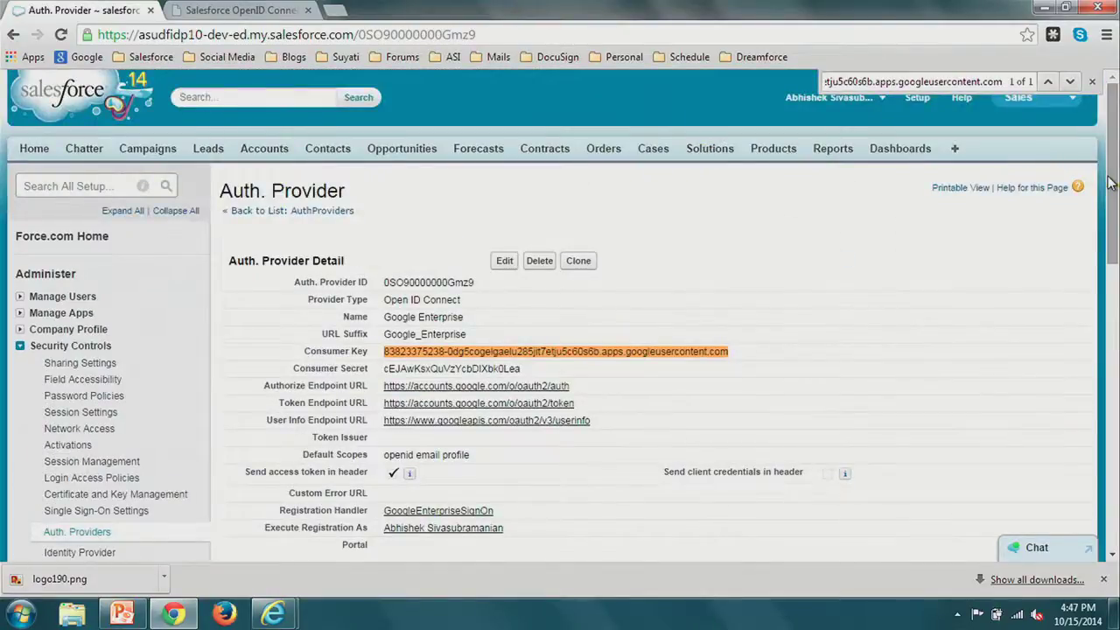
left_click(20, 297)
right_click(55, 316)
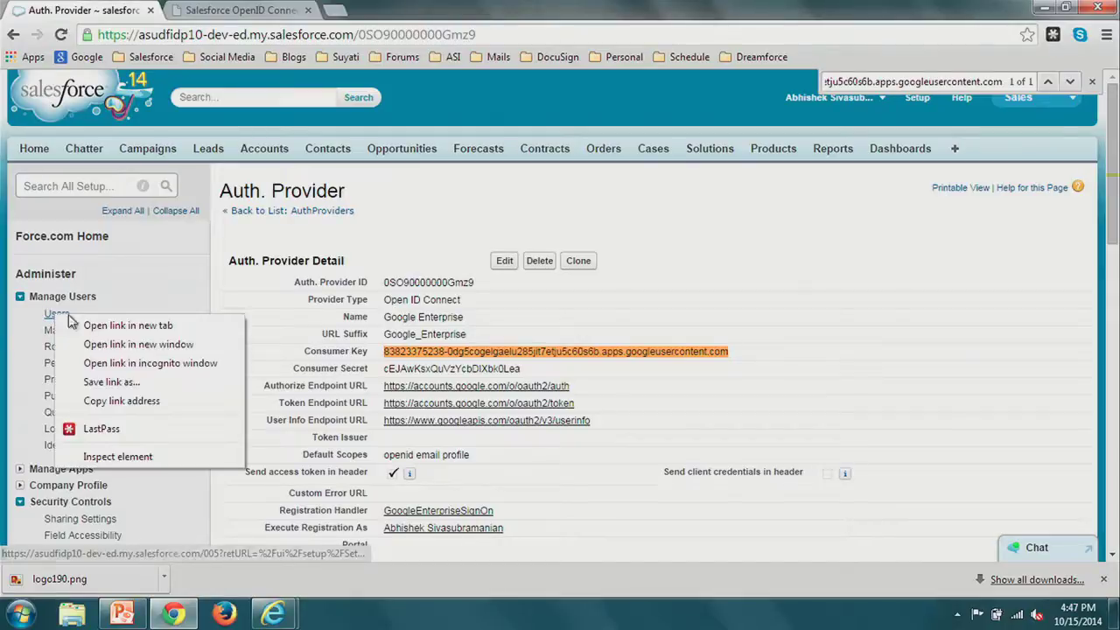
left_click(92, 324)
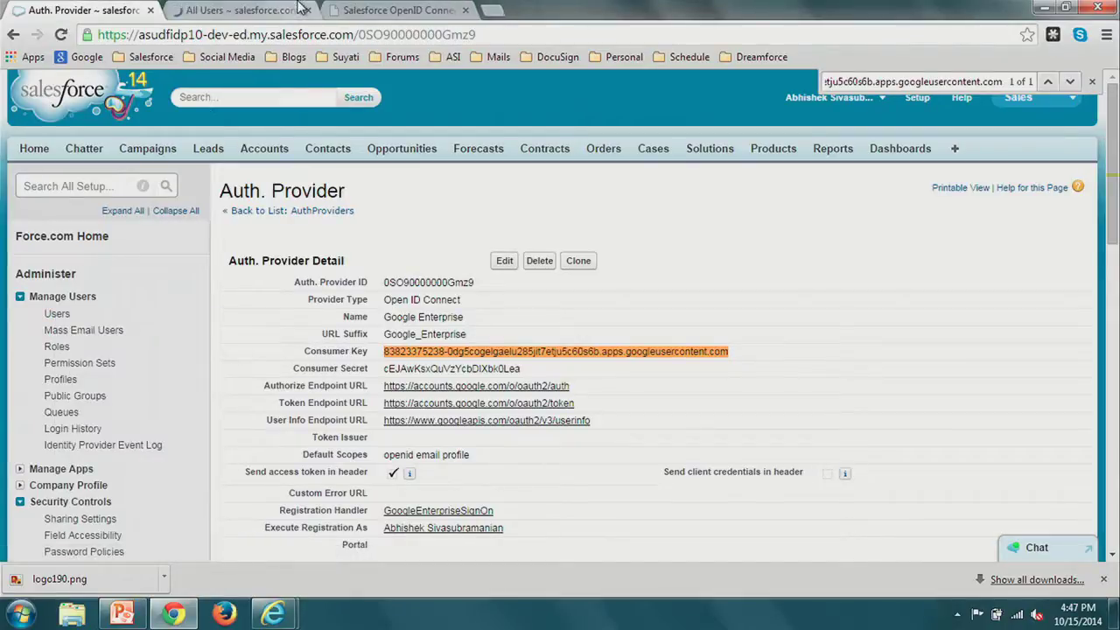
left_click(302, 8)
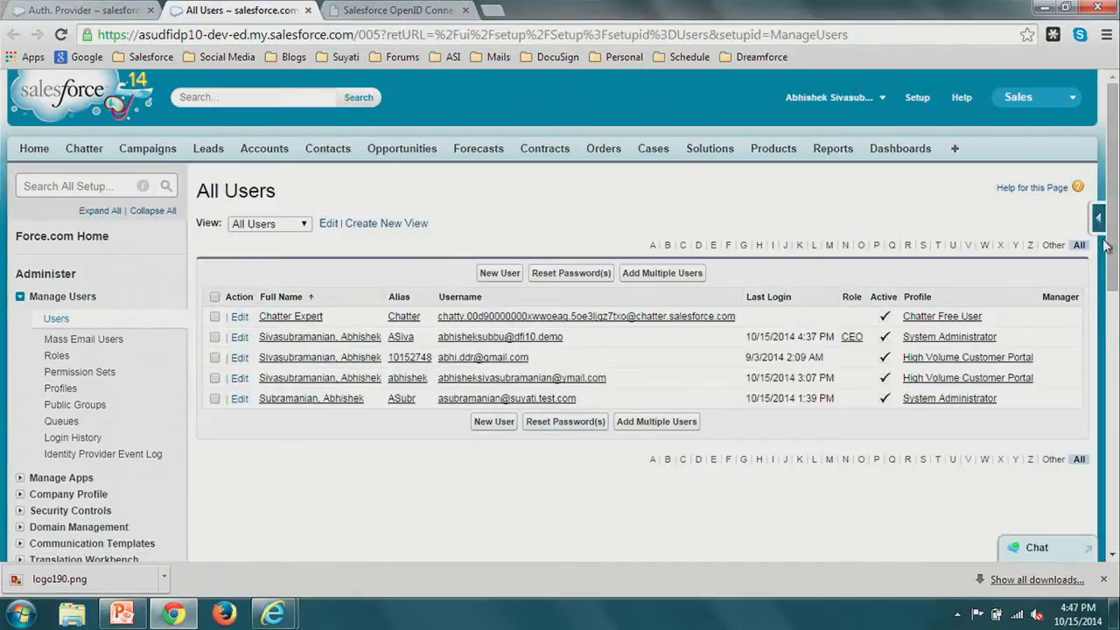
Check the User Custom Fields, including Google ID, then close the User Fields and All Users tabs.
mouse_move(1098, 218)
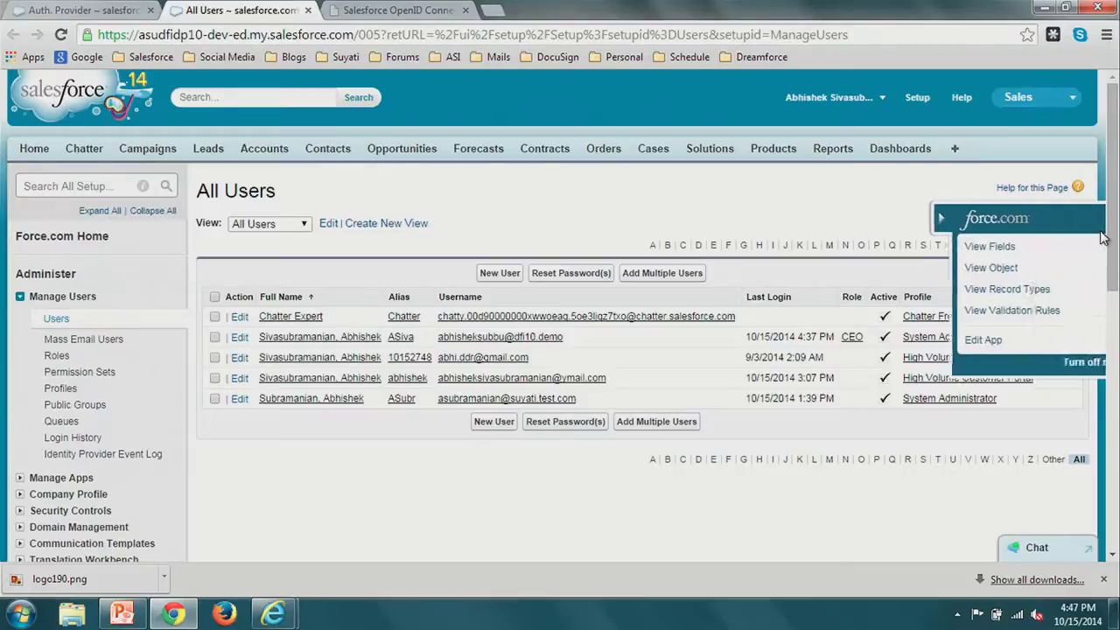
right_click(989, 247)
left_click(964, 259)
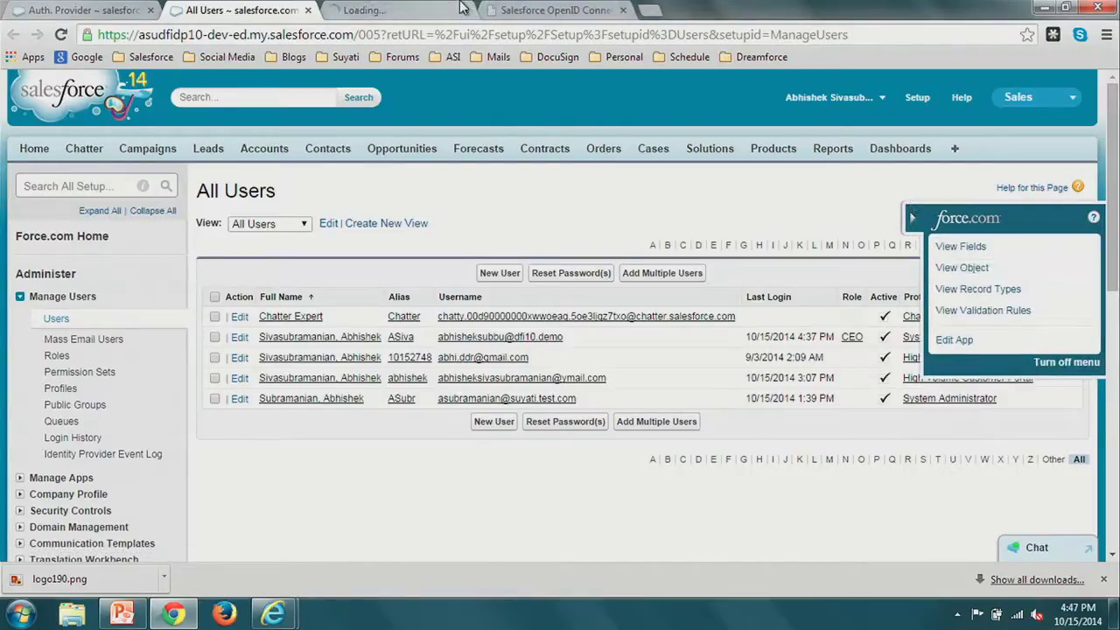
key("ctrl+Tab")
scroll(1115, 215, "down", 15)
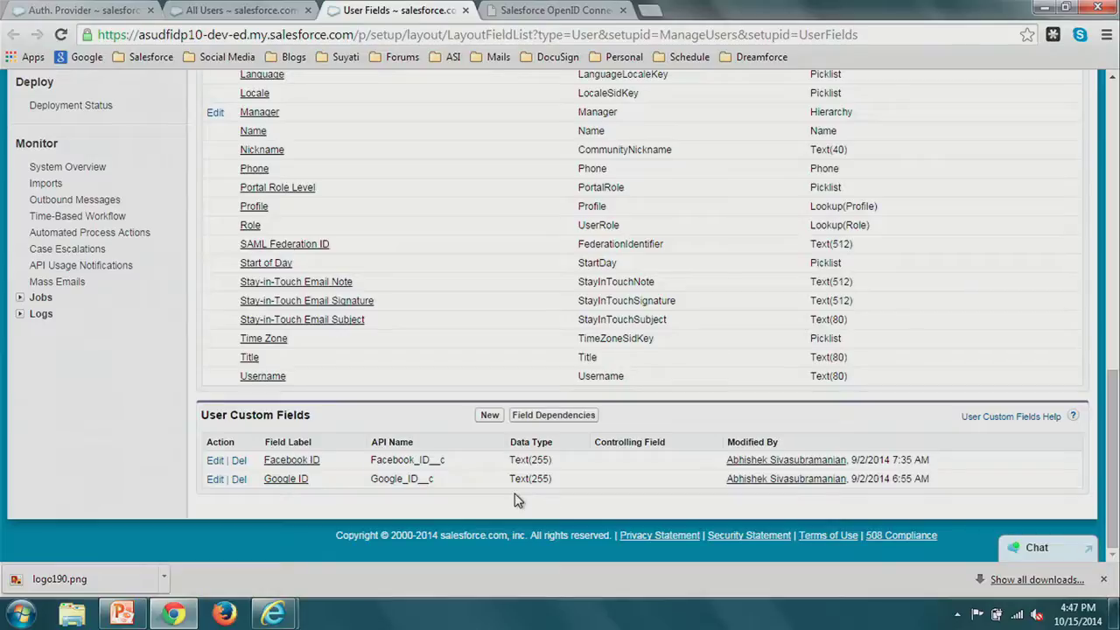
left_click(465, 11)
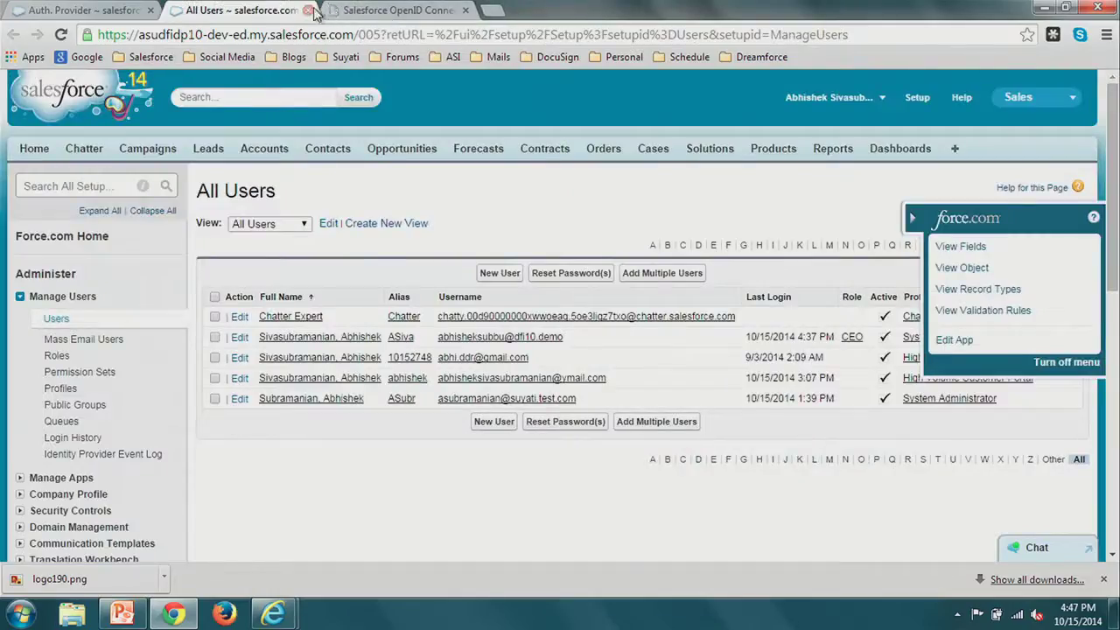
left_click(307, 9)
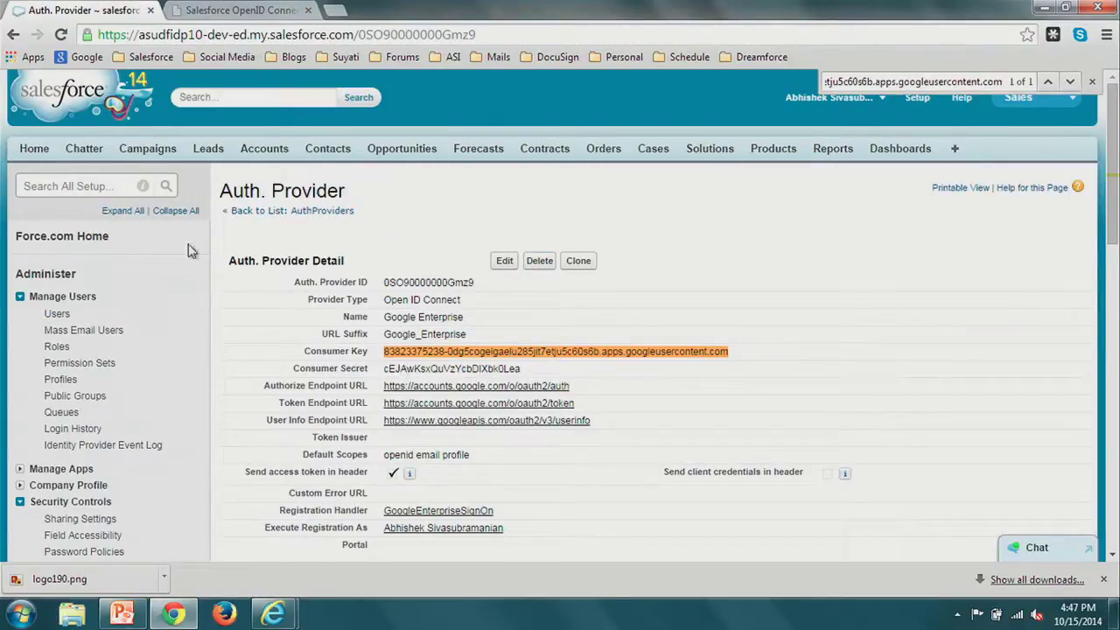
Find and open the My Domain setup page via Quick Find.
left_click(86, 184)
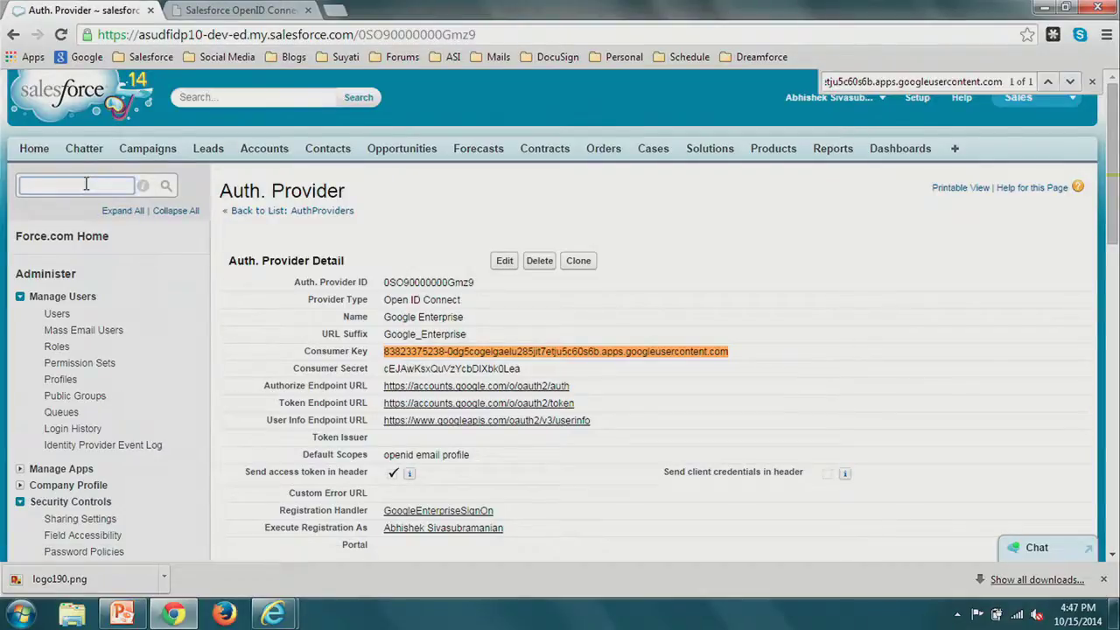
type("My Domain")
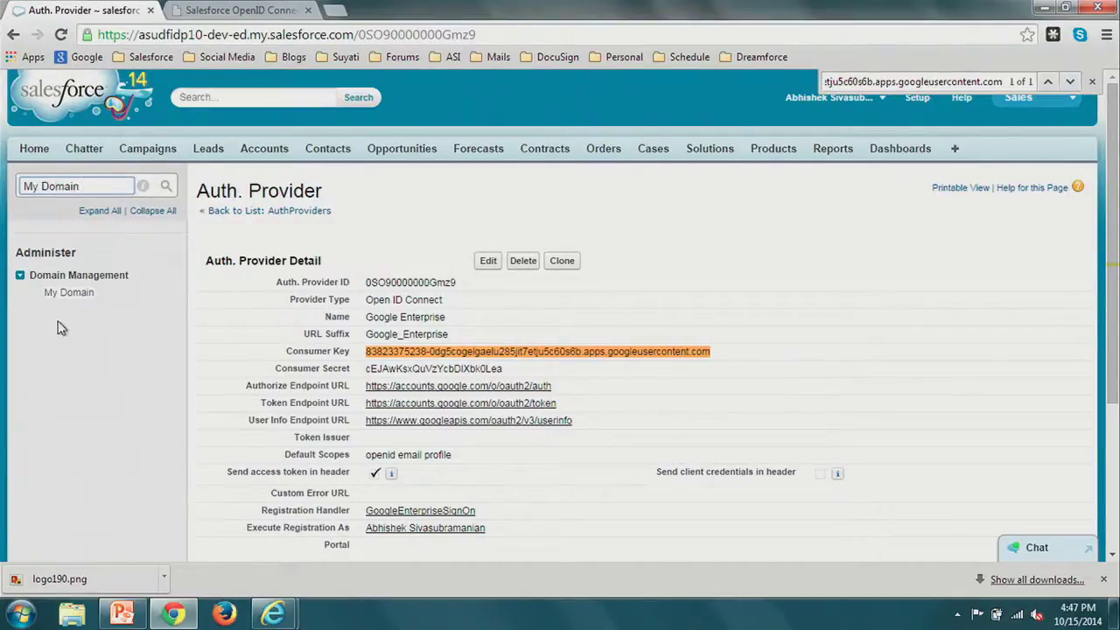
left_click(61, 293)
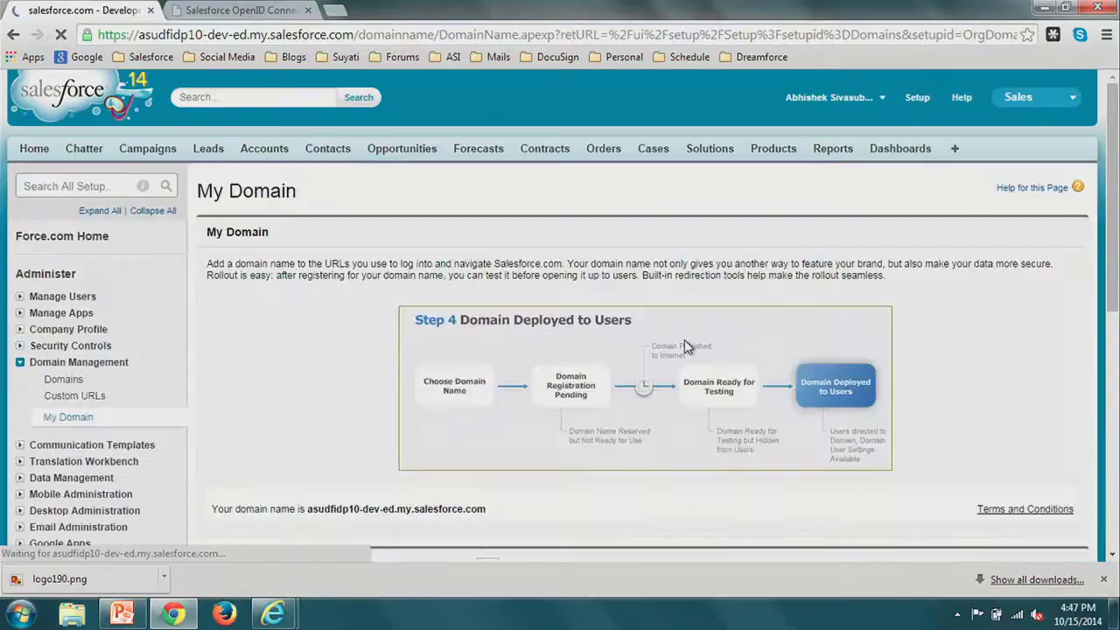
left_click_drag(1114, 229, 1116, 440)
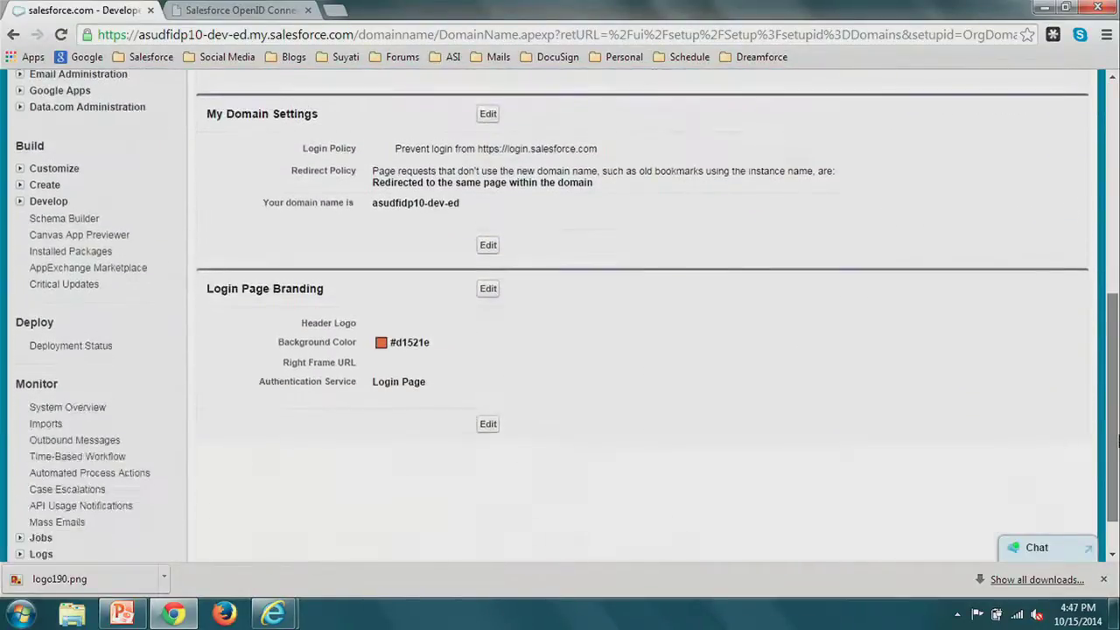
Add Google Enterprise to Login Page Branding authentication services, save, and select the domain URL.
left_click(488, 289)
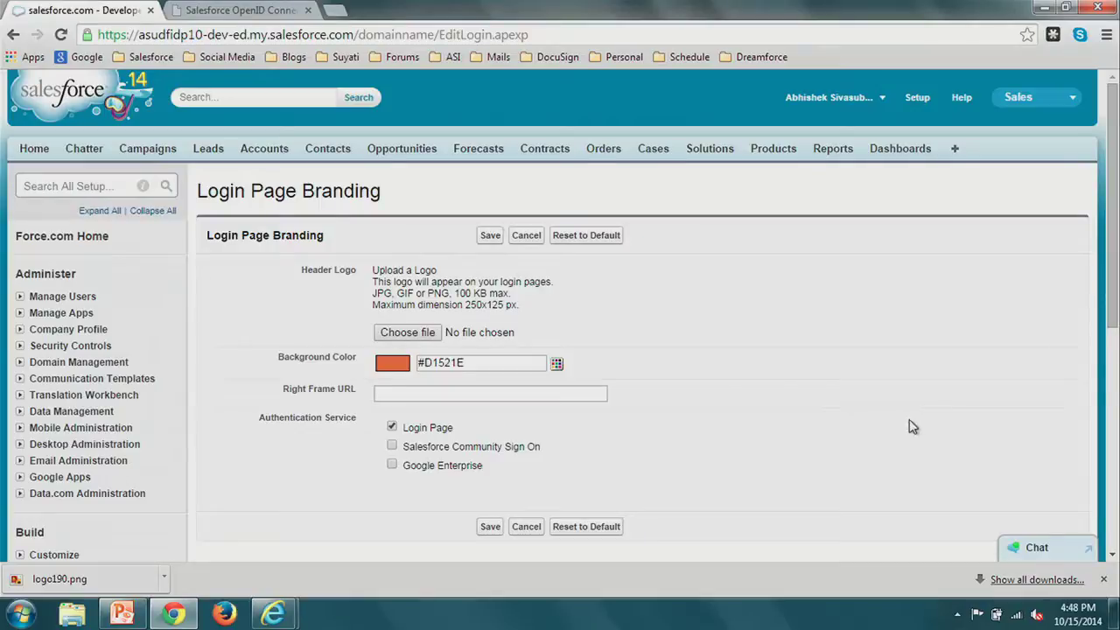
left_click(392, 467)
left_click(493, 528)
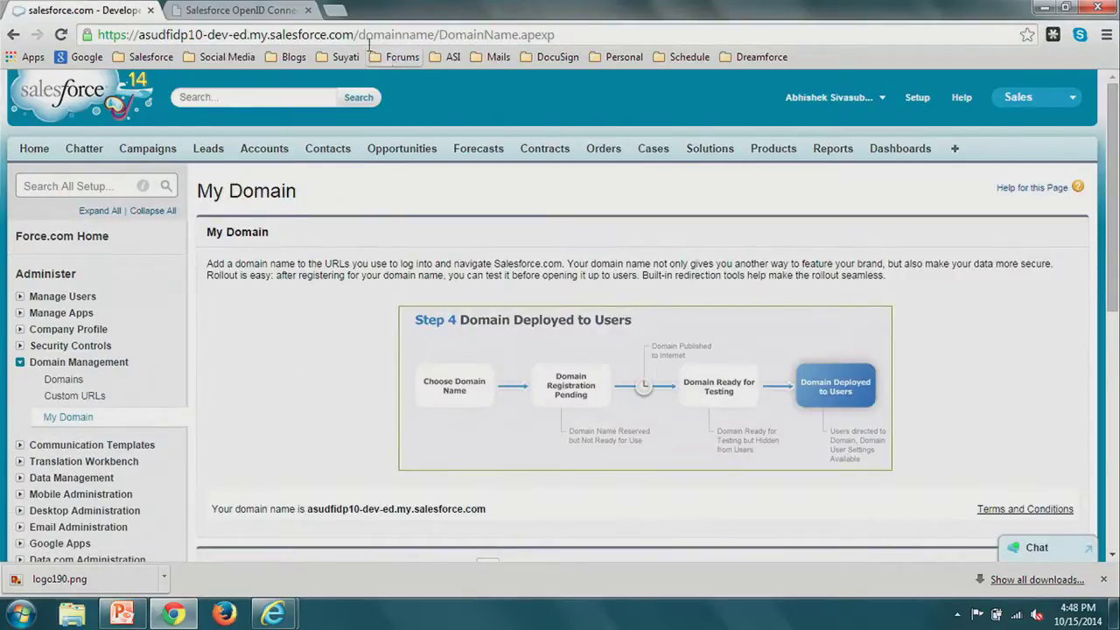
left_click_drag(358, 35, 88, 35)
key("ctrl+c")
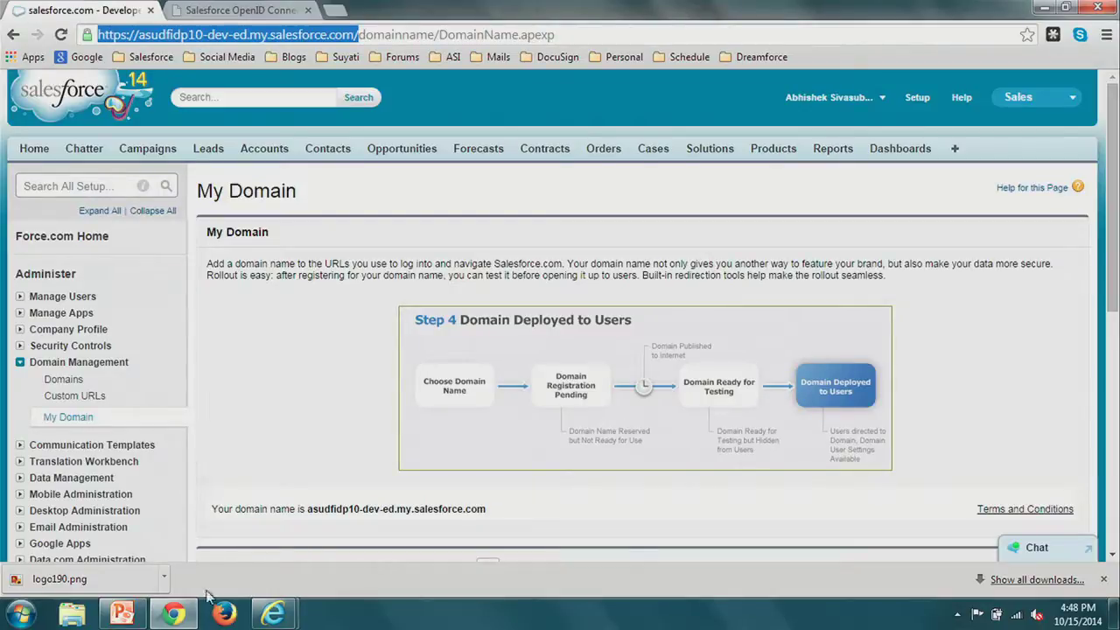
In Firefox, load the copied My Domain login page URL.
left_click(214, 616)
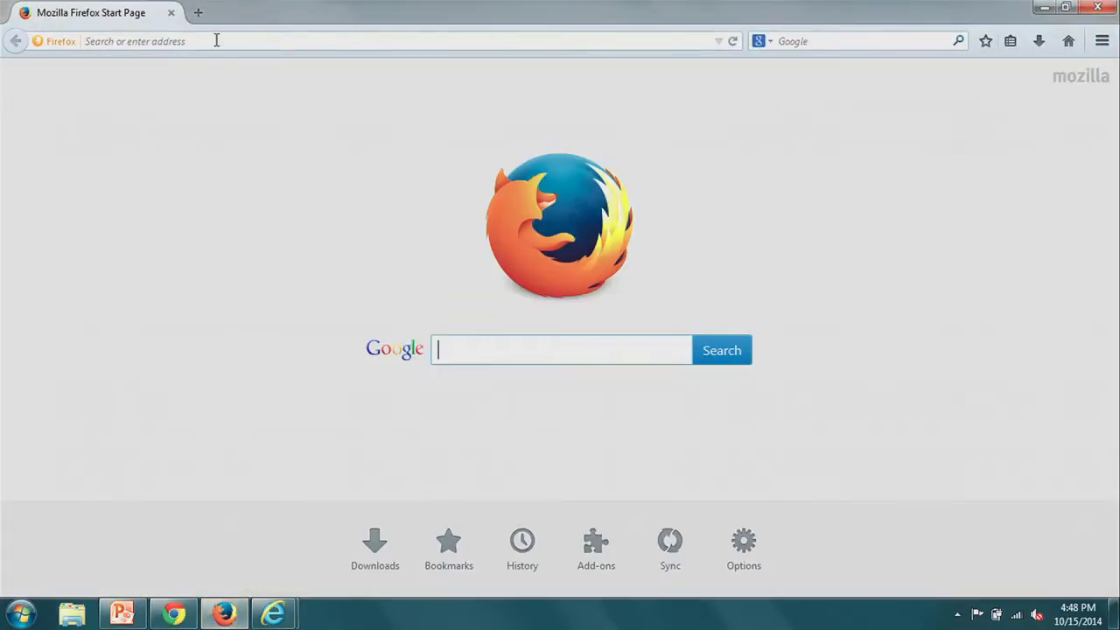
key("ctrl+v")
key("Return")
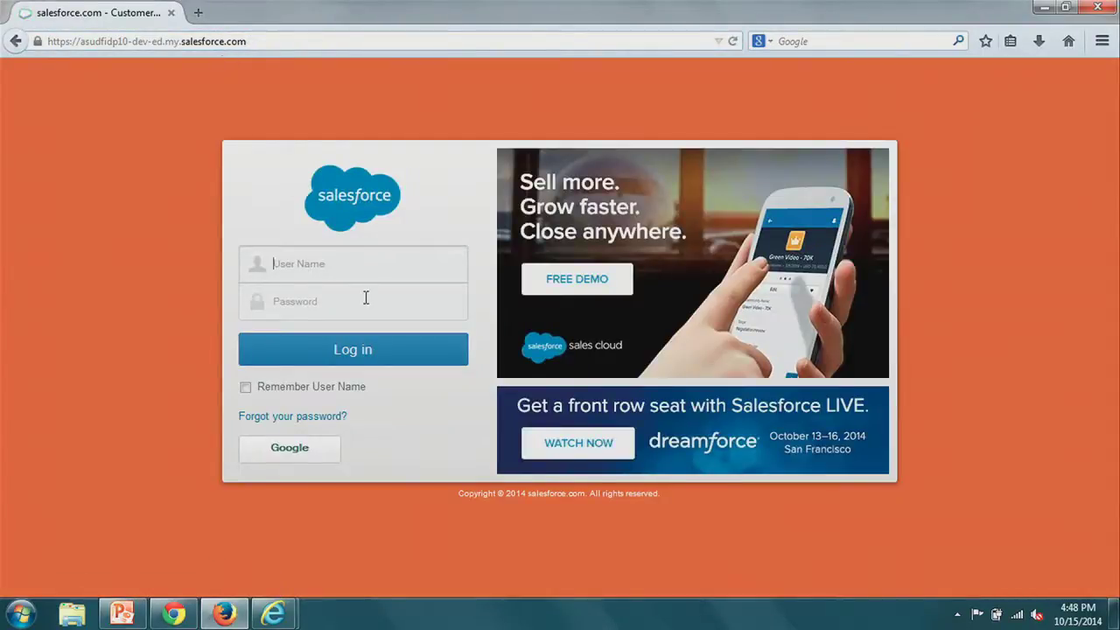
Open Google in a new tab, then close that tab.
left_click(198, 13)
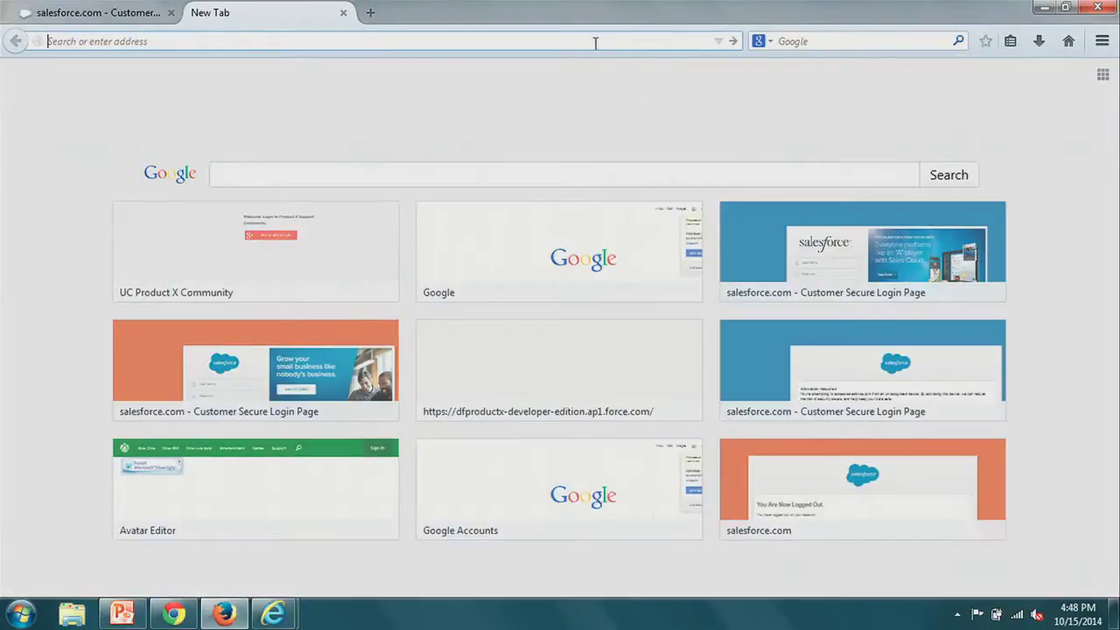
type("google.com/")
key("Return")
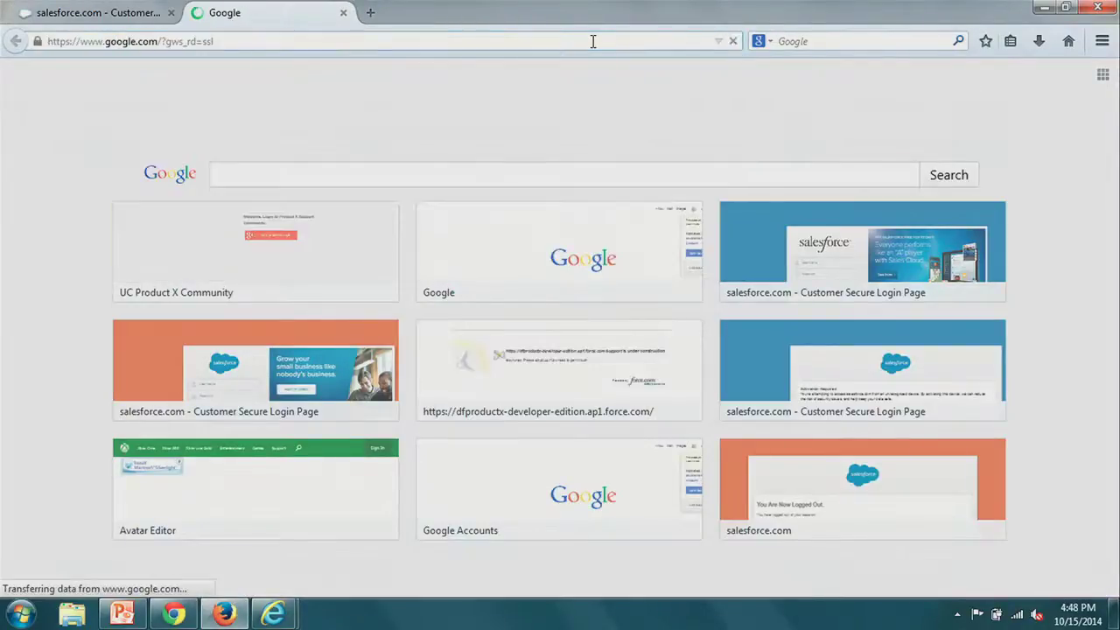
left_click(343, 13)
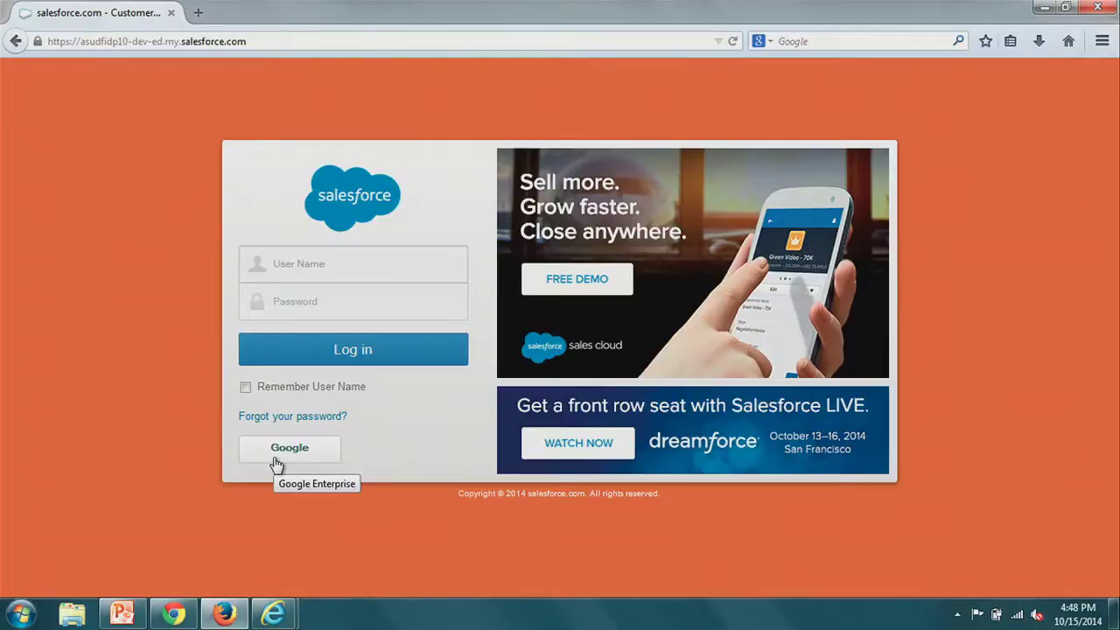
Choose Google on the login page and sign in with the Google account e-mail and password.
left_click(274, 457)
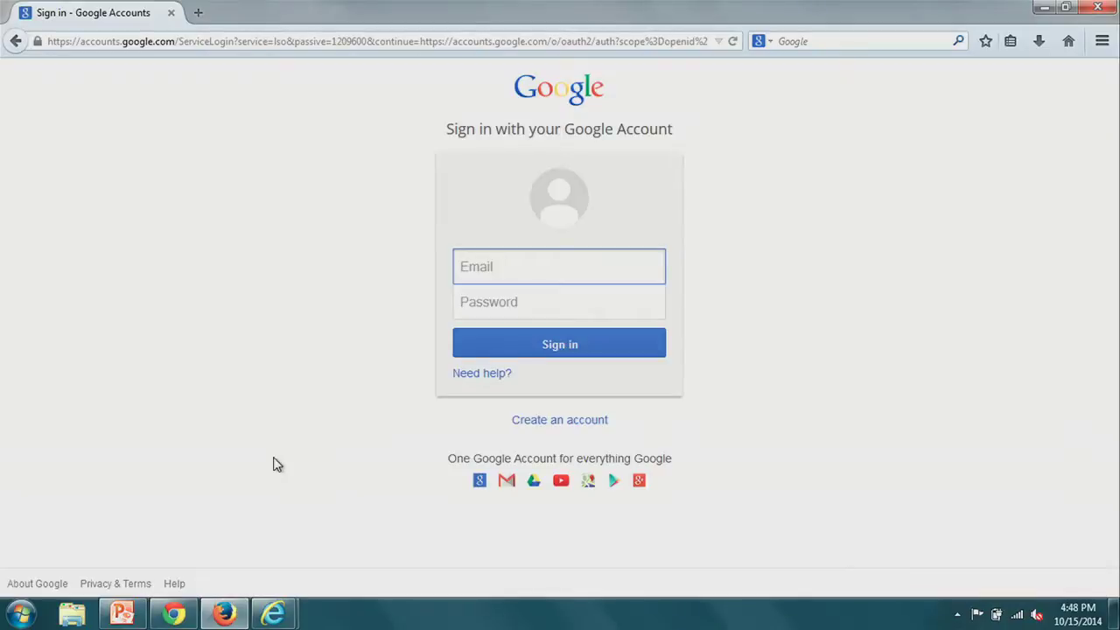
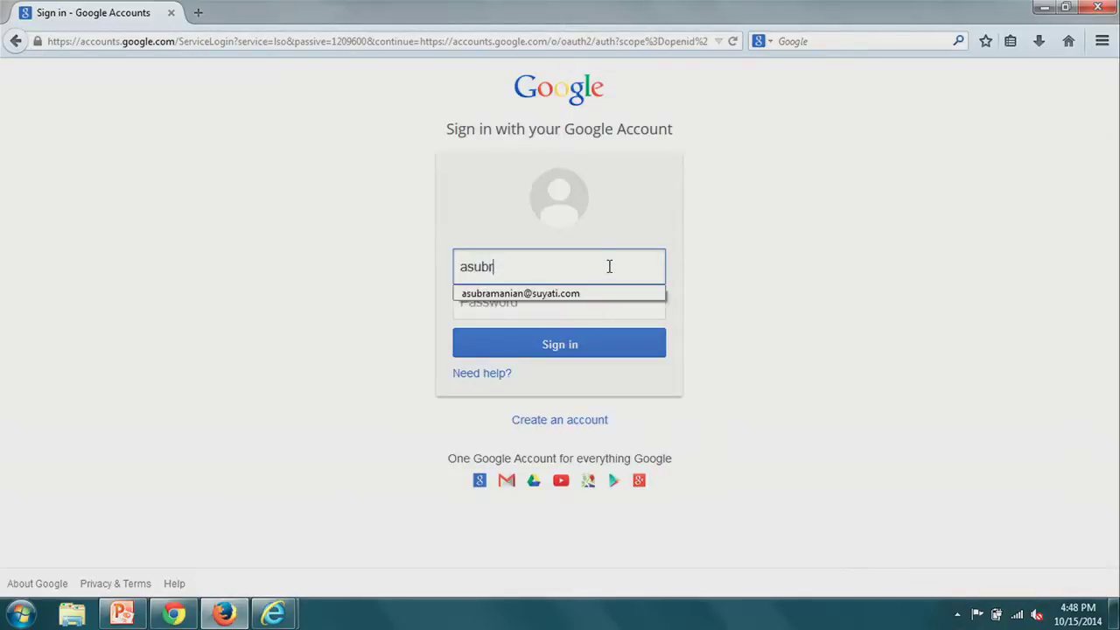
left_click(579, 294)
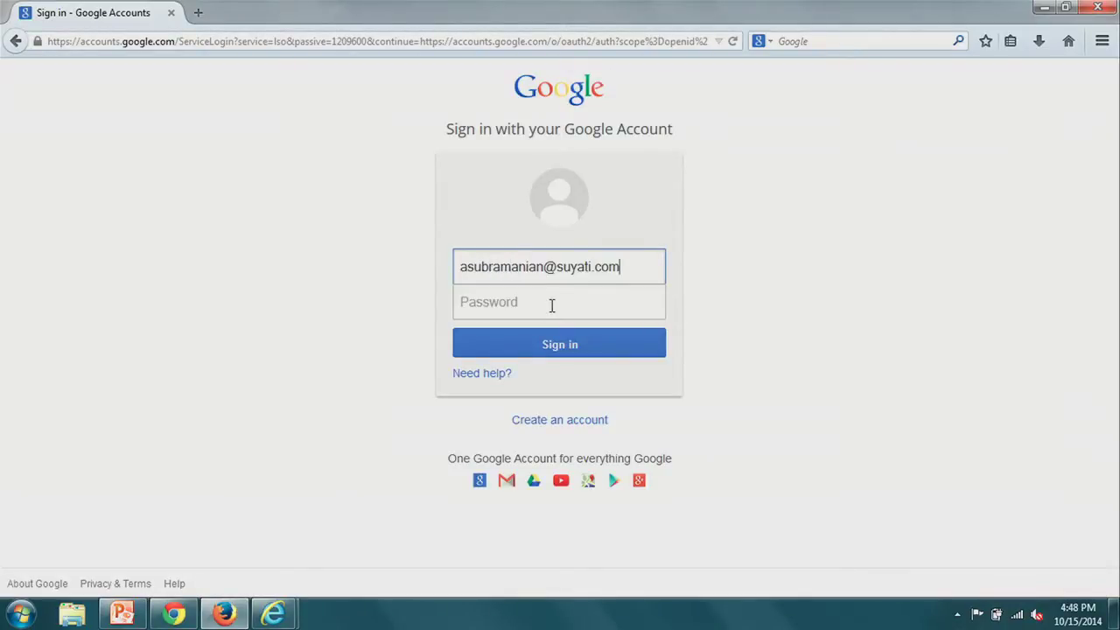
left_click(551, 305)
type("••••••••")
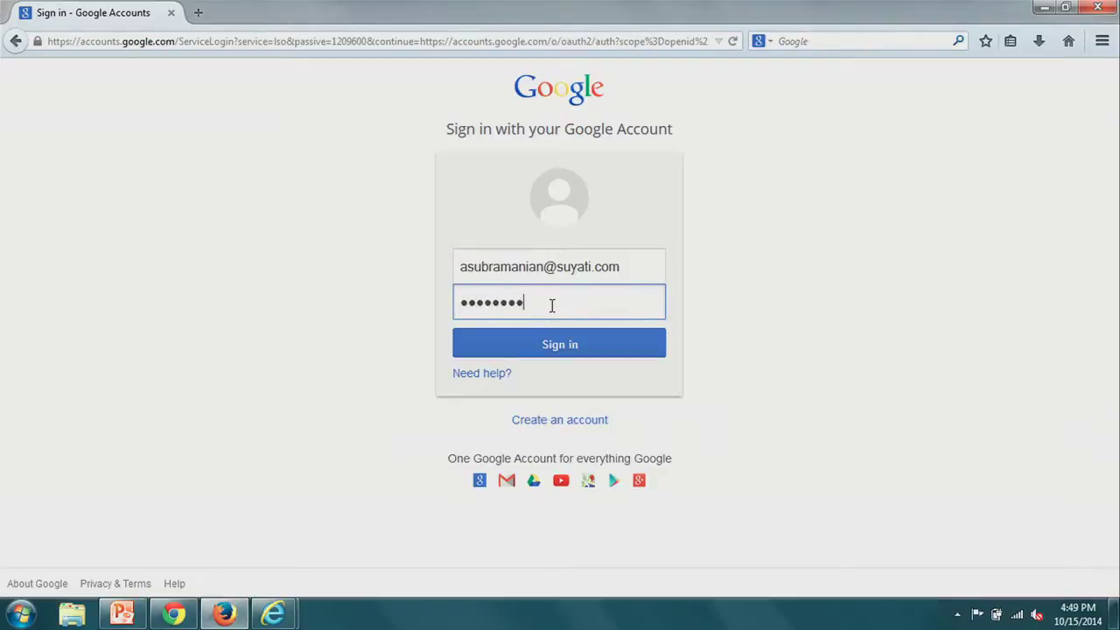
type("•")
key("Return")
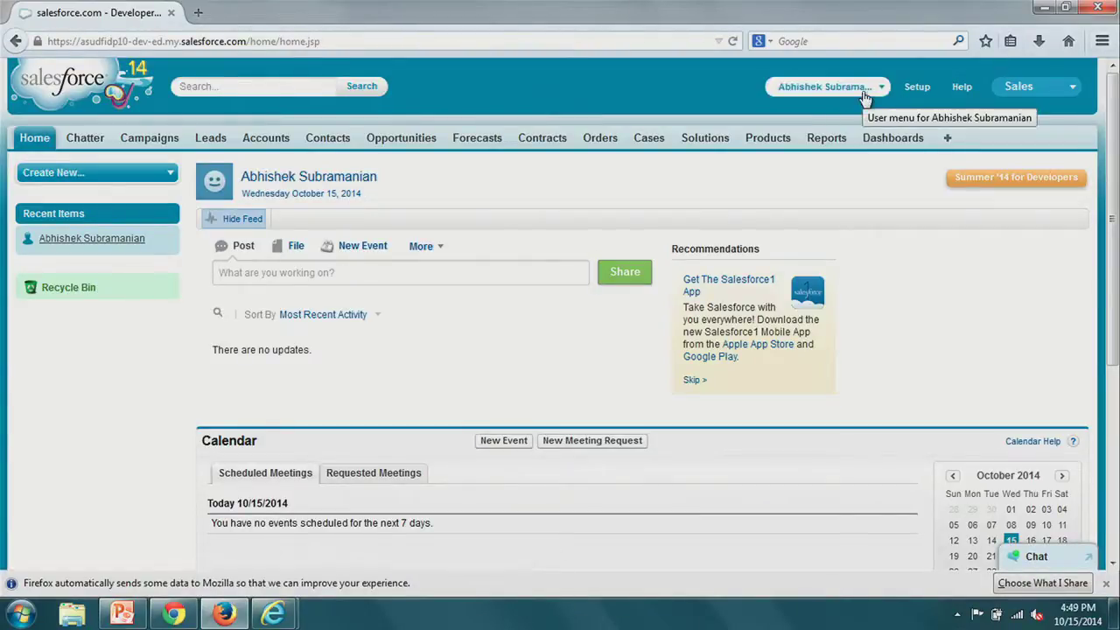
Close the Firefox window and return to the PowerPoint DEMO slide.
left_click(1100, 7)
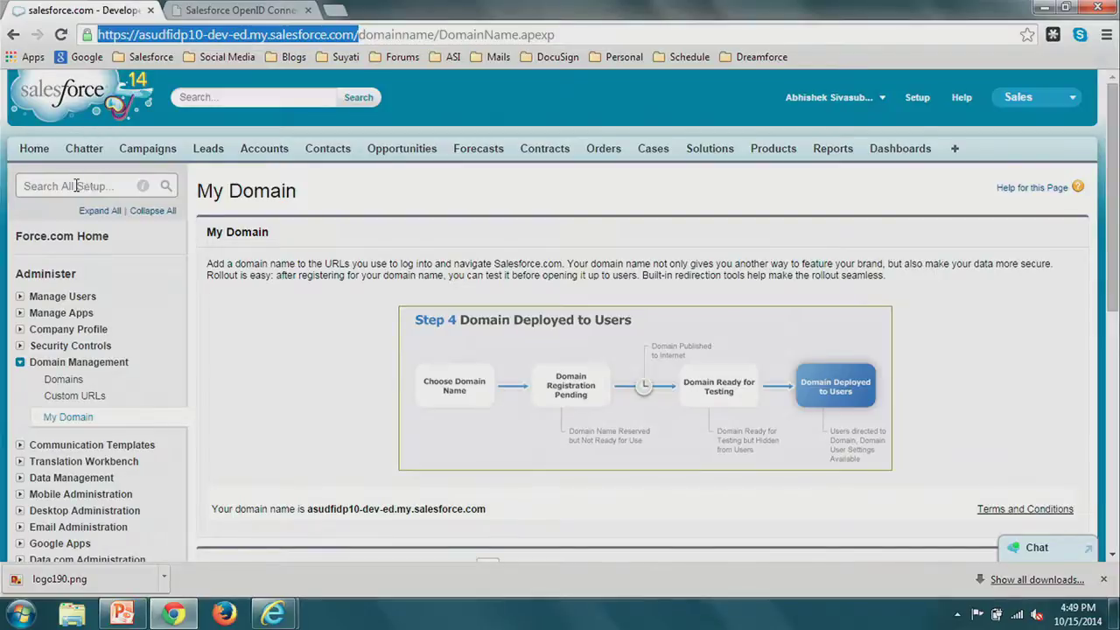
left_click(121, 613)
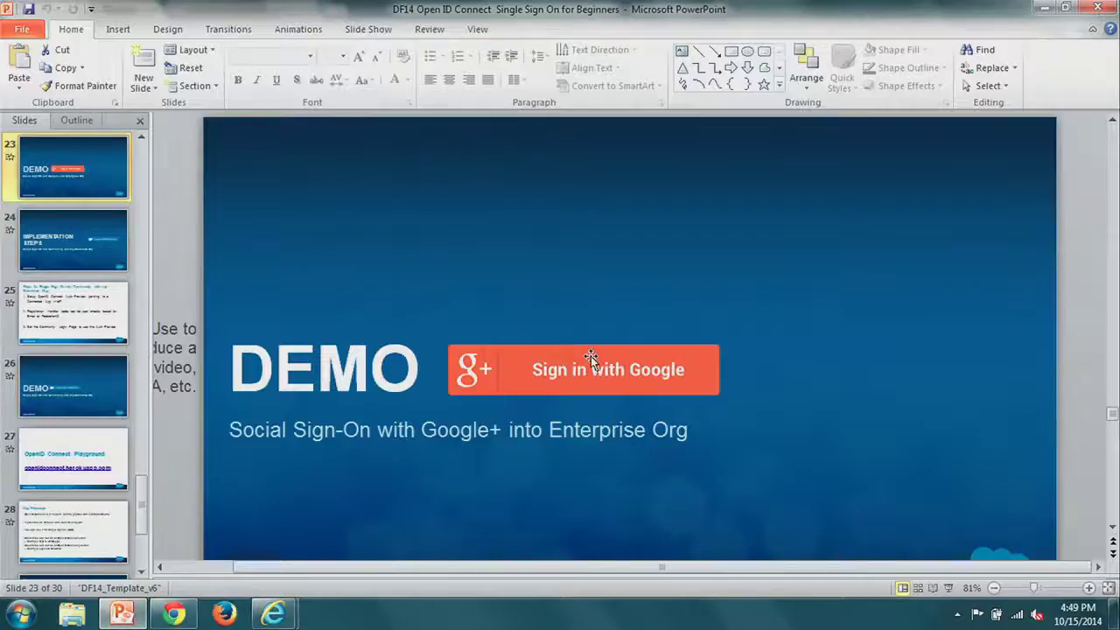